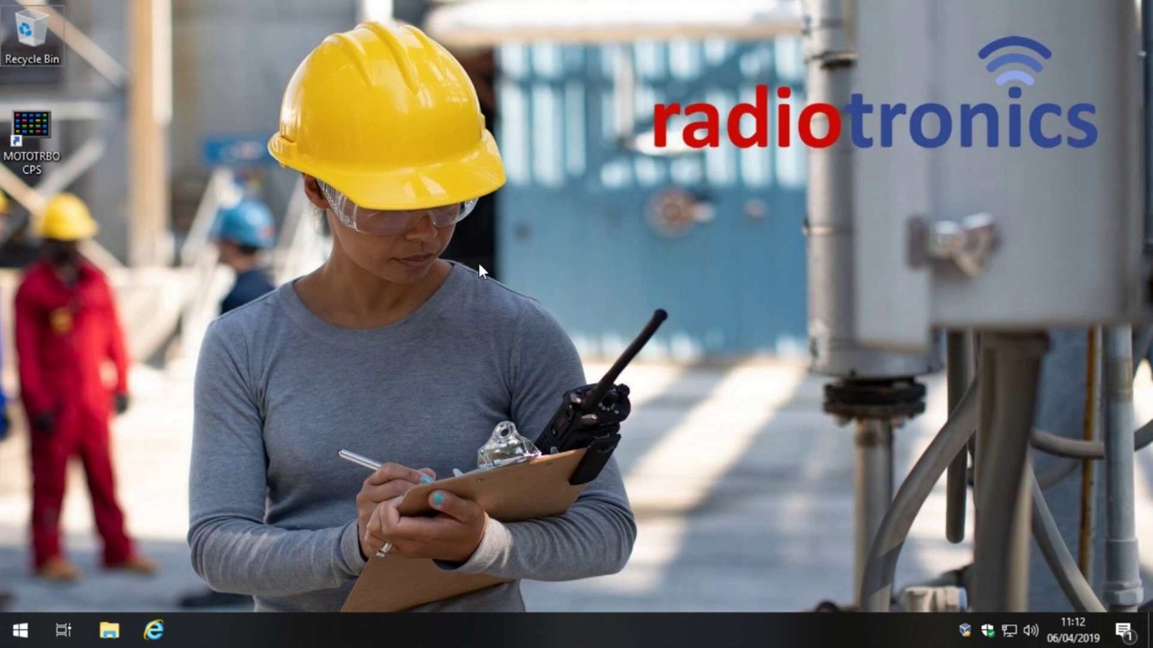
Open the Downloads folder in File Explorer and launch the KPG-166D.msi installer
click(109, 630)
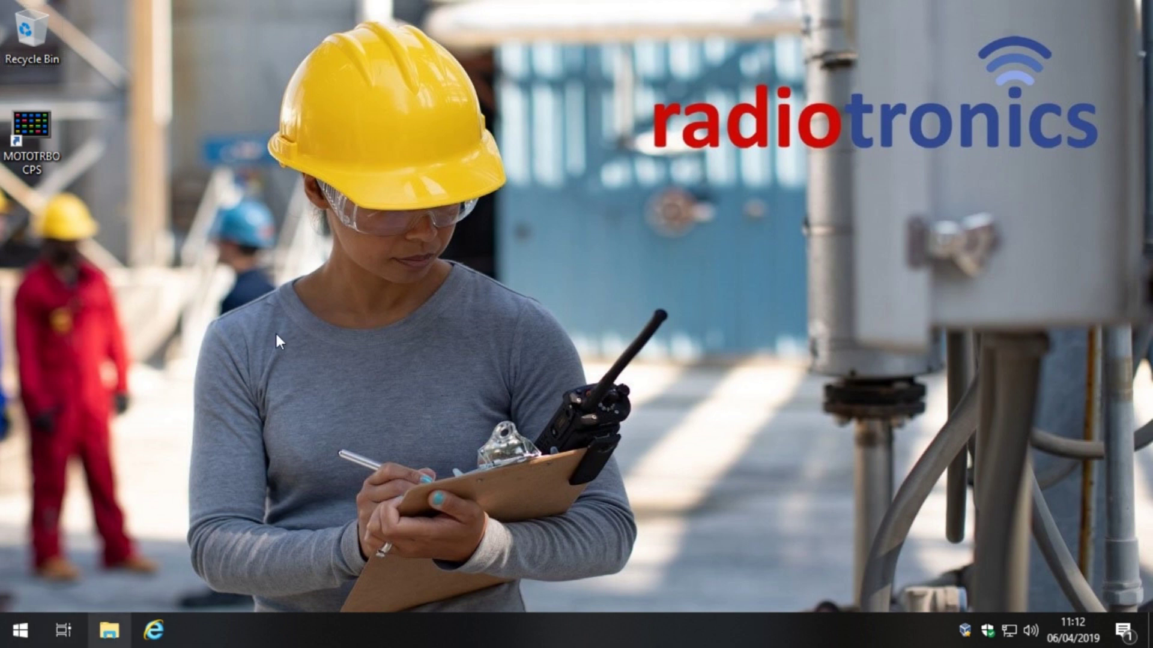
click(366, 189)
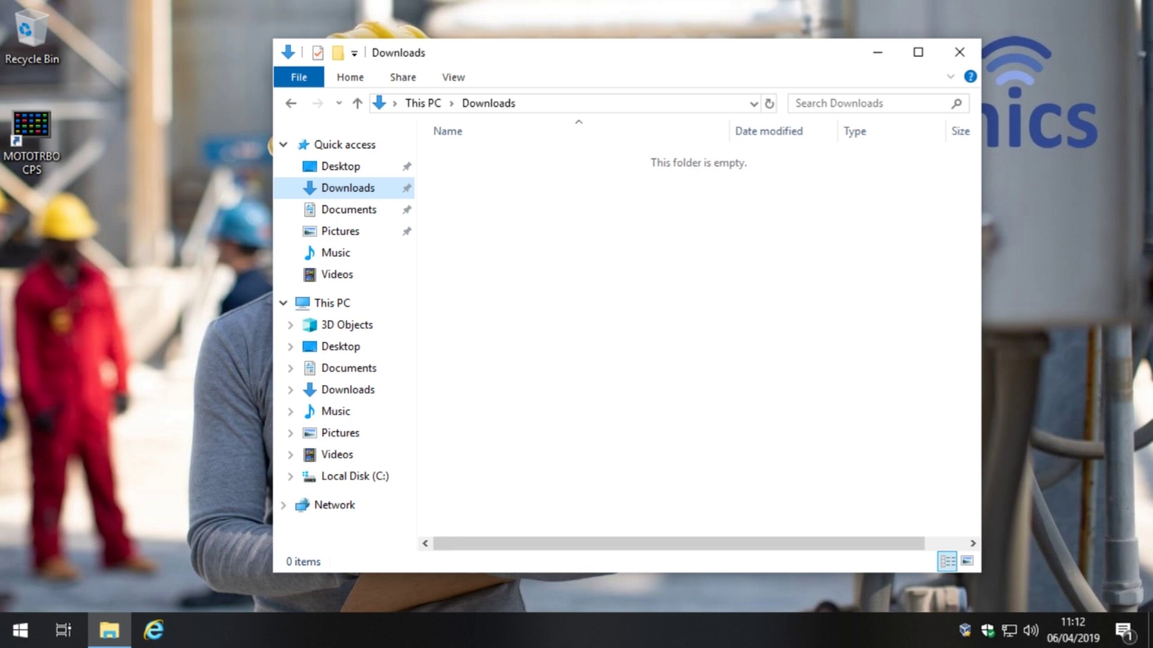
drag(790, 69, 748, 79)
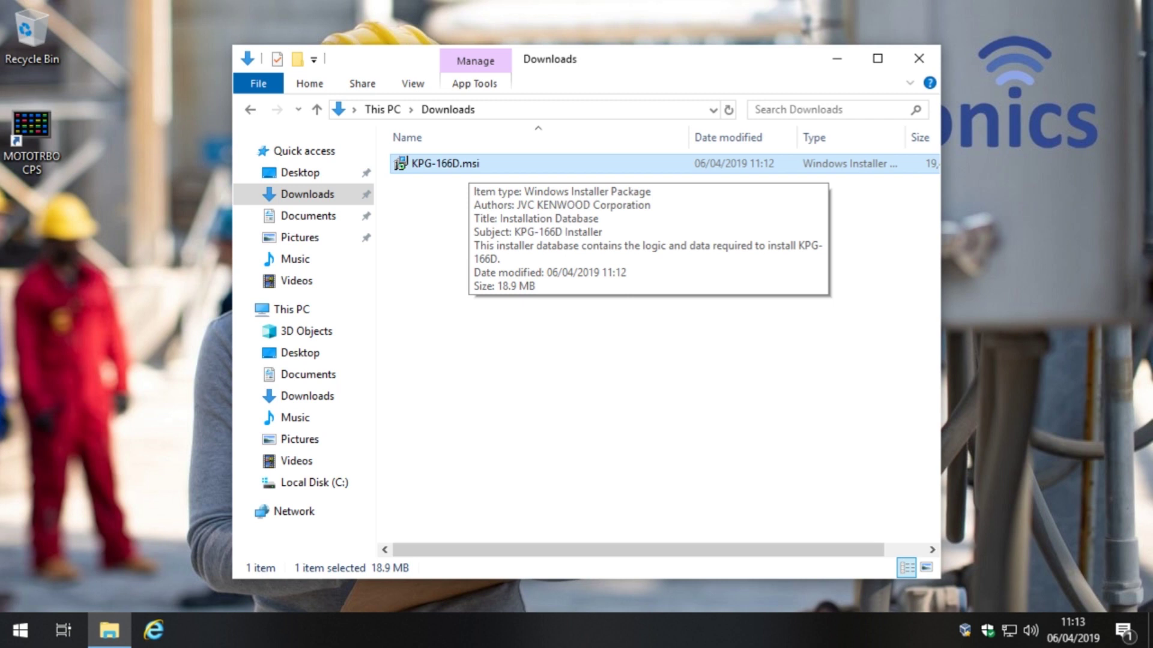
click(458, 229)
click(476, 170)
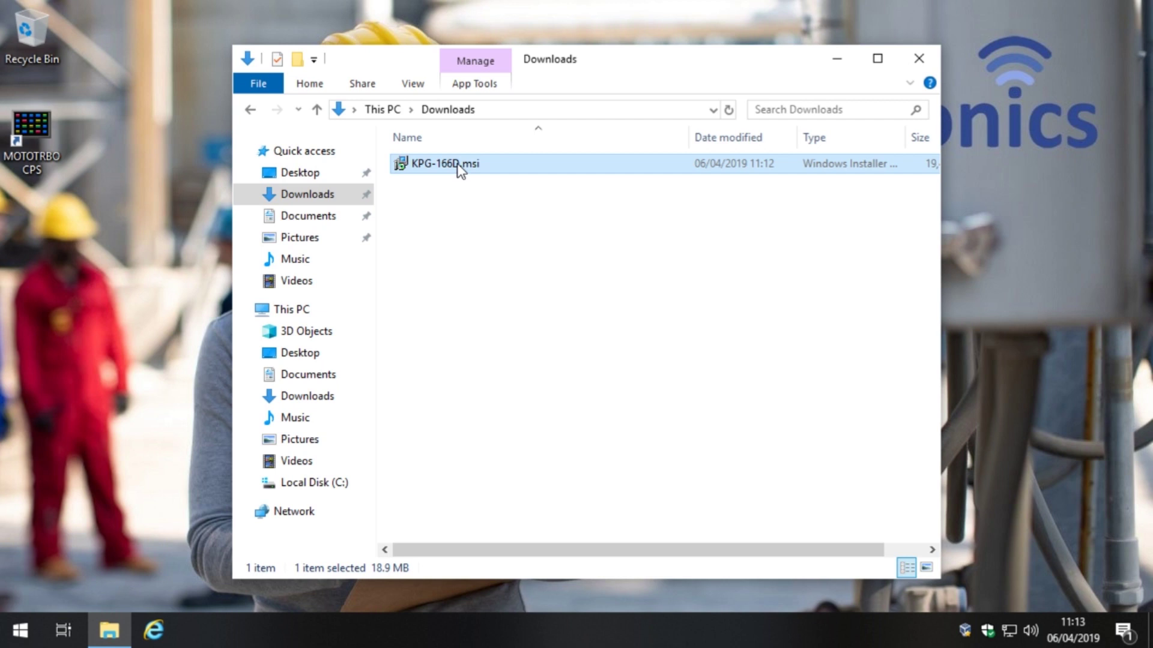
mouse_move(458, 170)
double_click(456, 163)
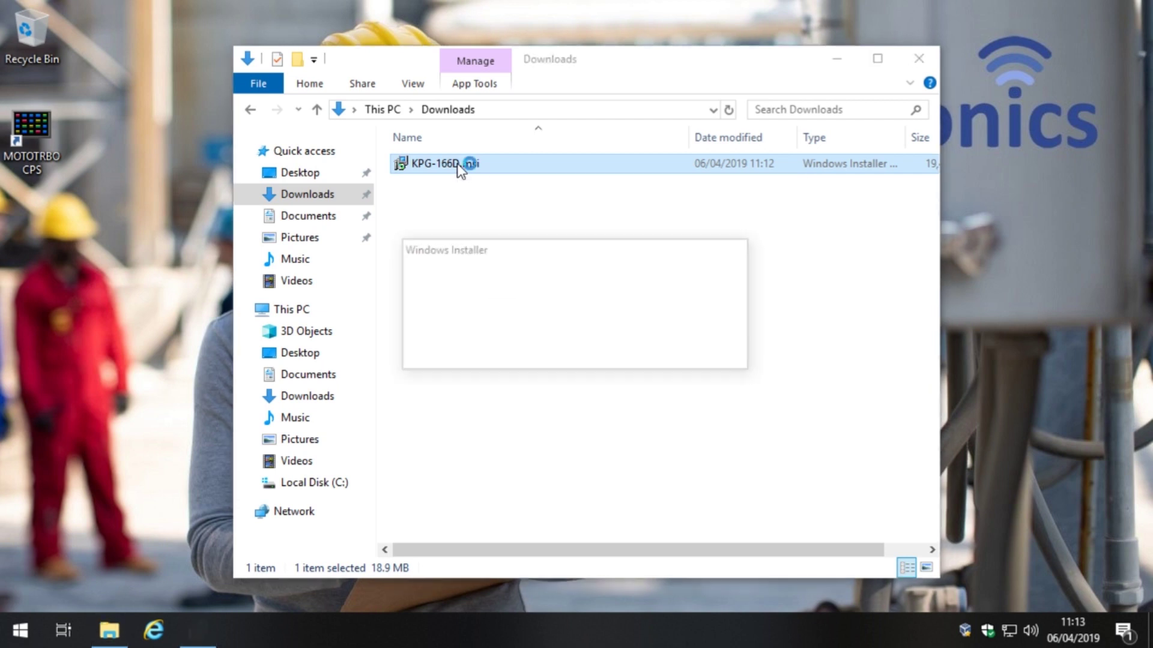
Pass the setup welcome page and agree to the KPG-166D software license agreement
click(684, 457)
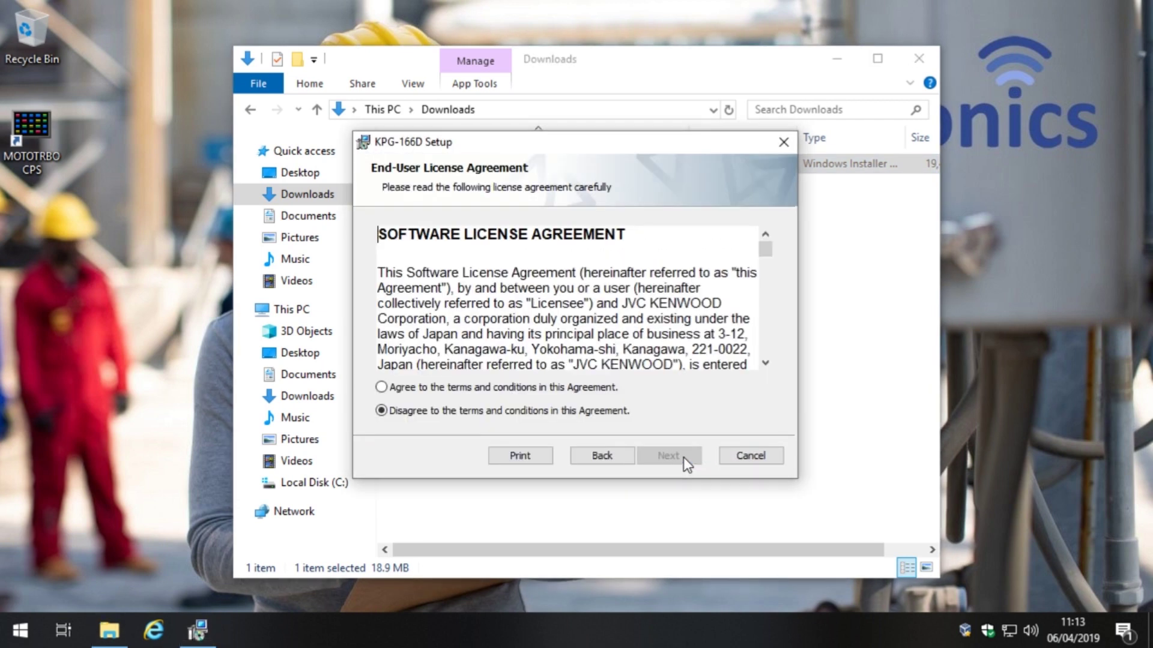
click(548, 387)
click(668, 457)
Fill in the organization as Radiotronics by copying the user name, and submit the user information page
drag(78, 247, 127, 249)
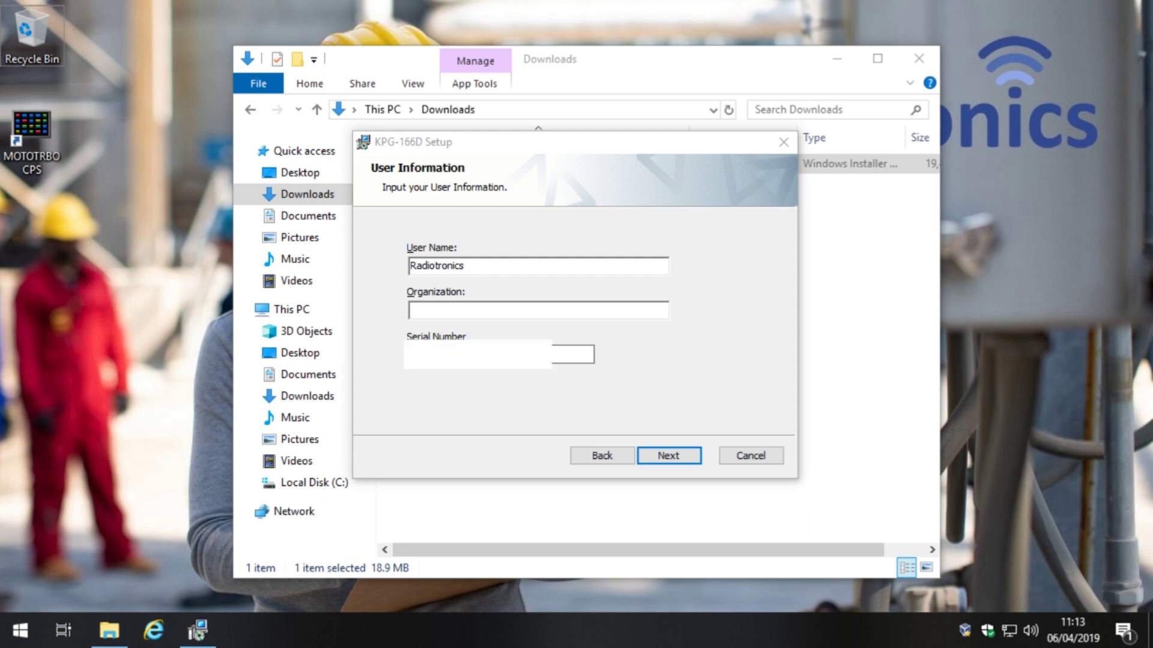
click(197, 630)
key(ctrl+c)
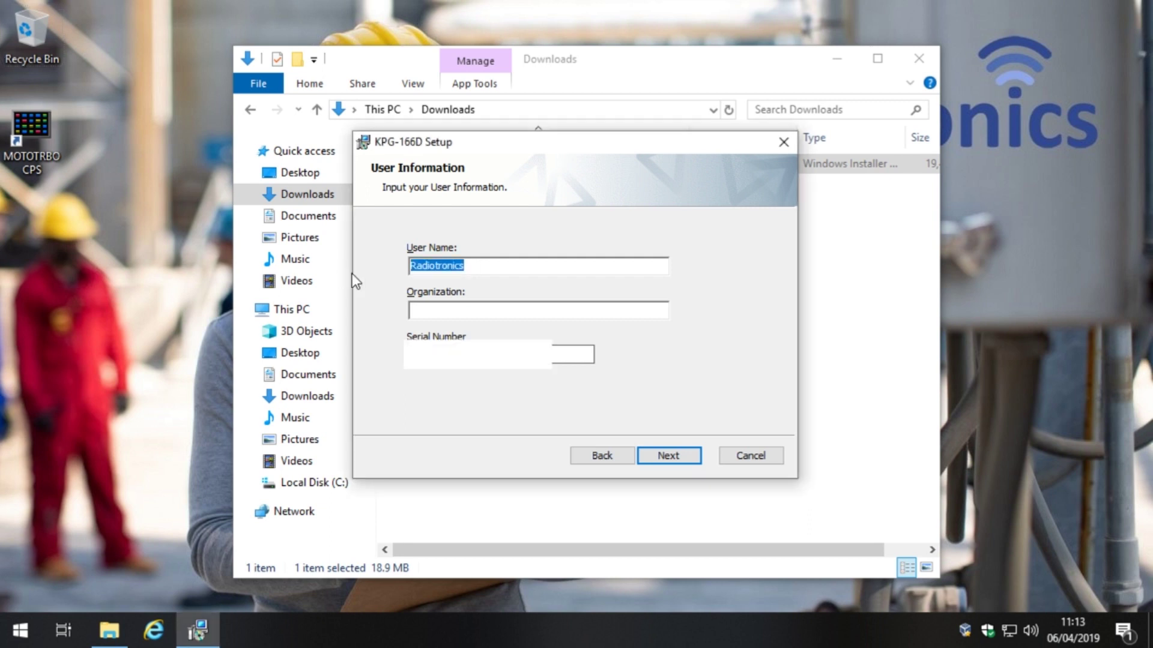
click(548, 309)
key(ctrl+v)
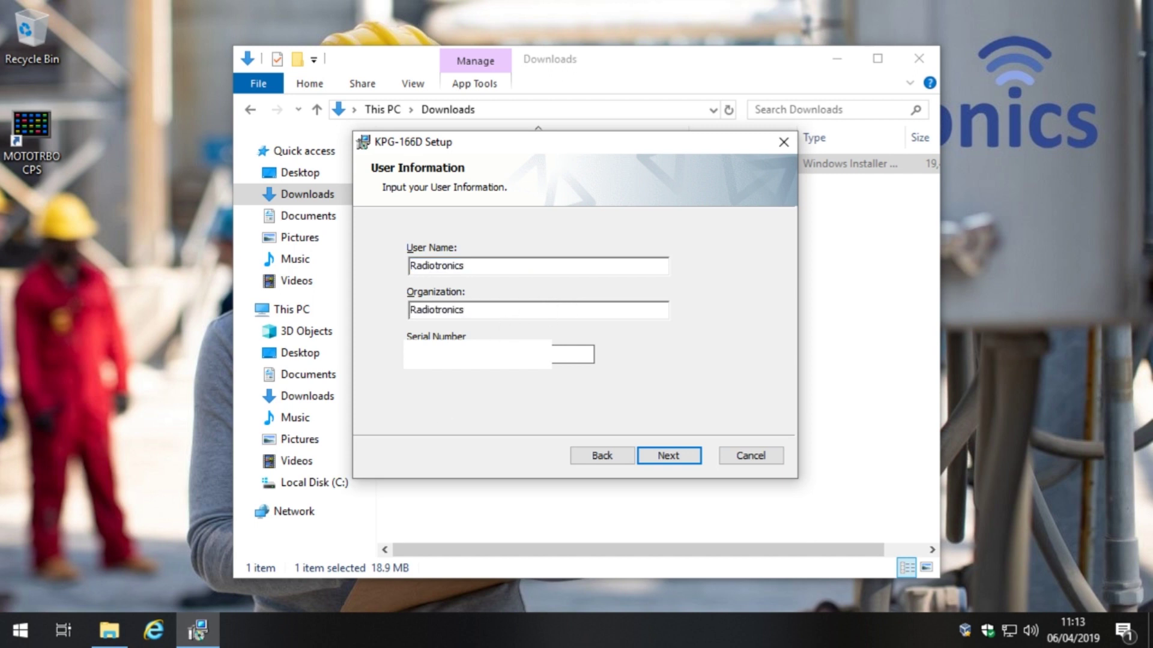
click(865, 275)
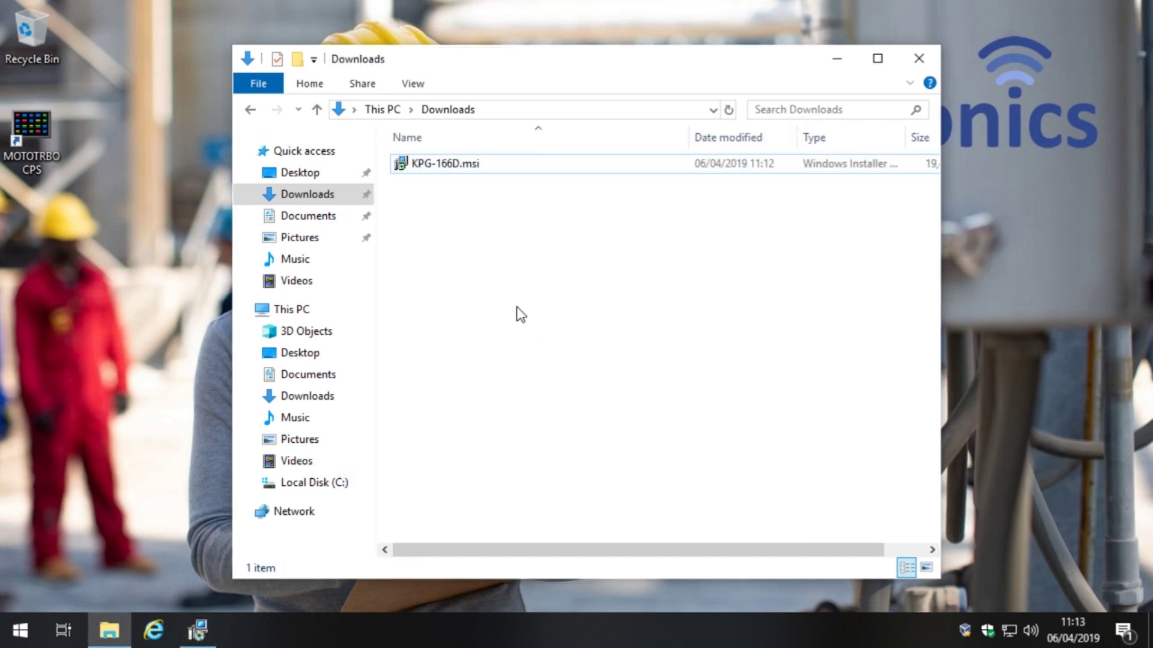
click(218, 641)
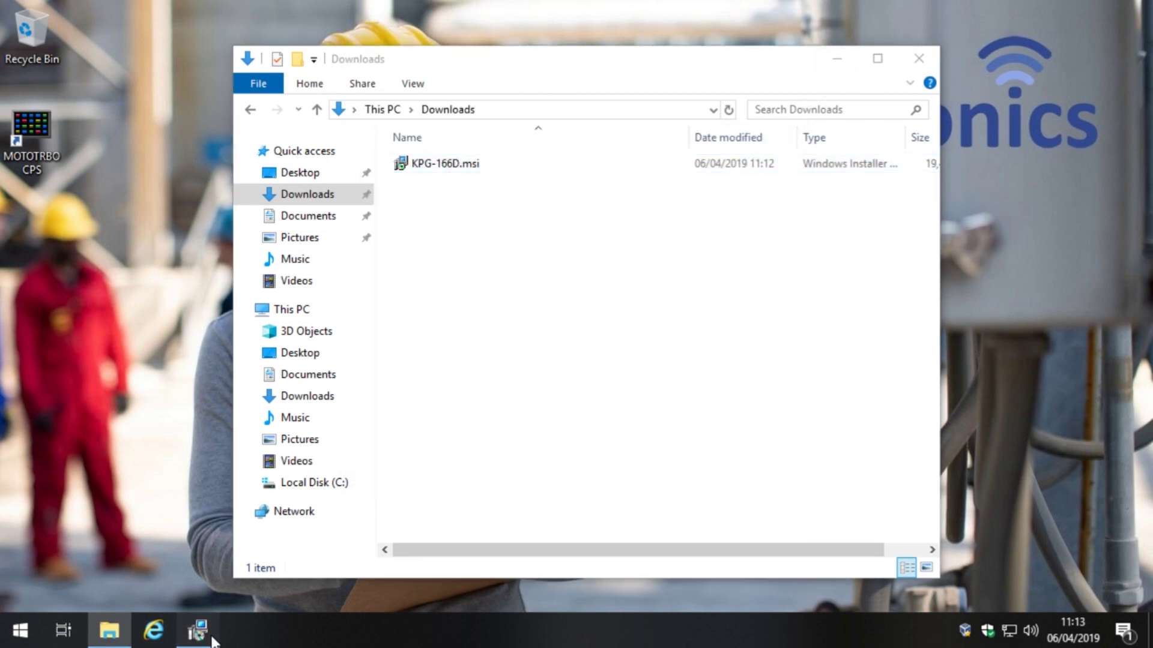
click(465, 309)
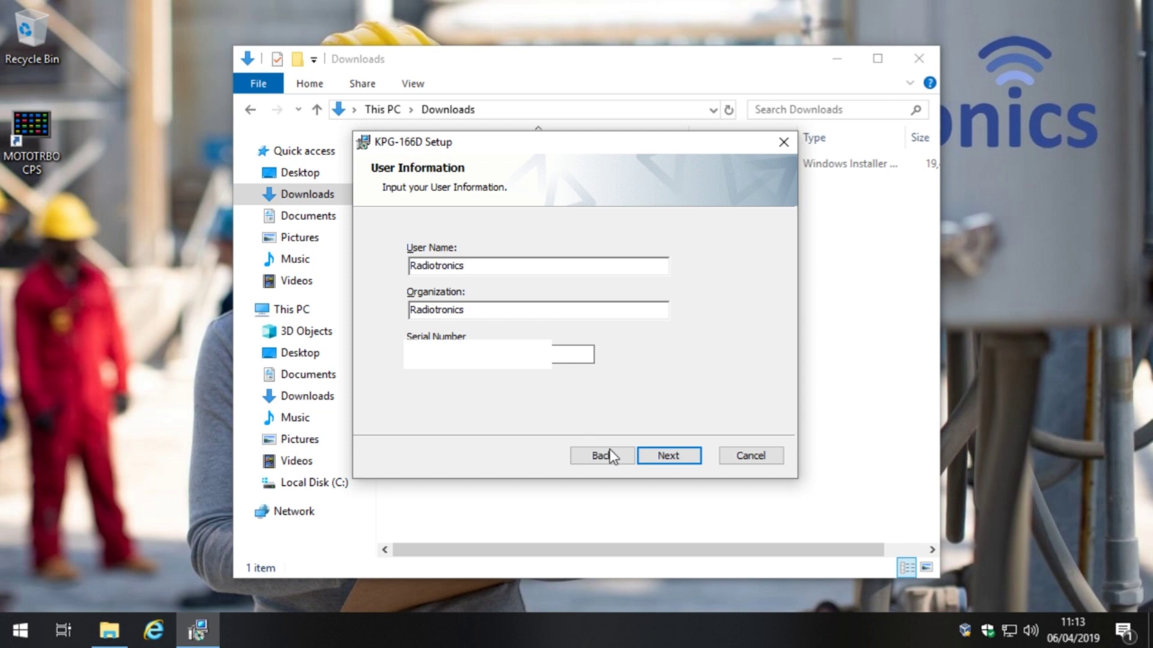
click(675, 455)
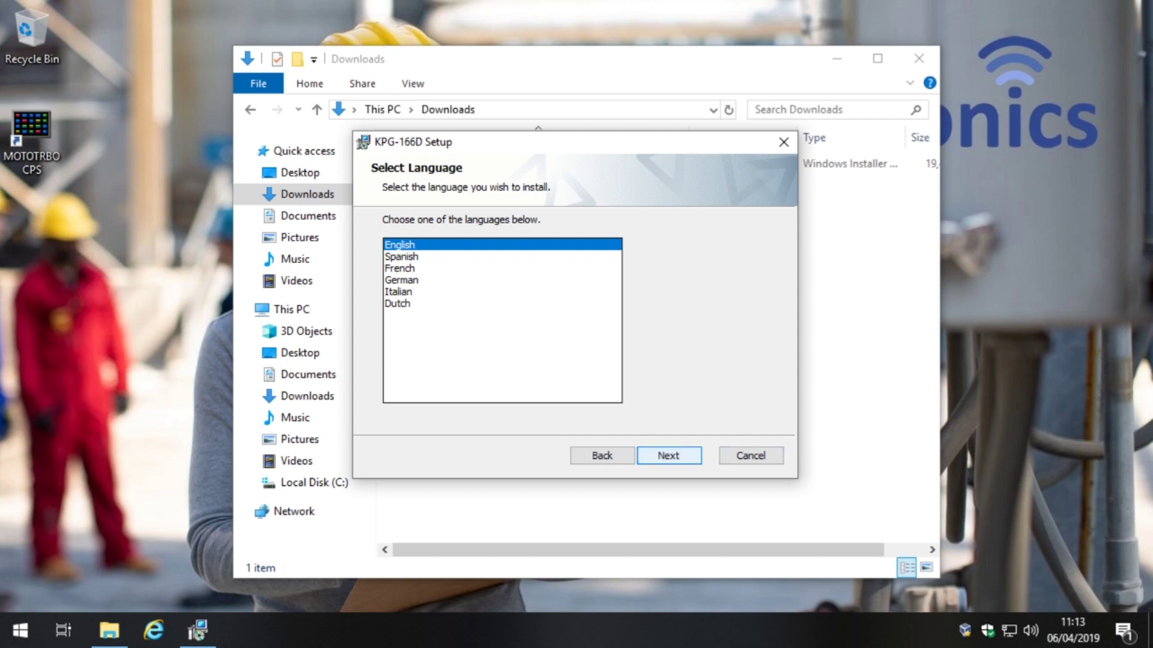
Install KPG-166D in English to the default folder, allowing changes to the device, and close the finished wizard and the Downloads window
click(685, 458)
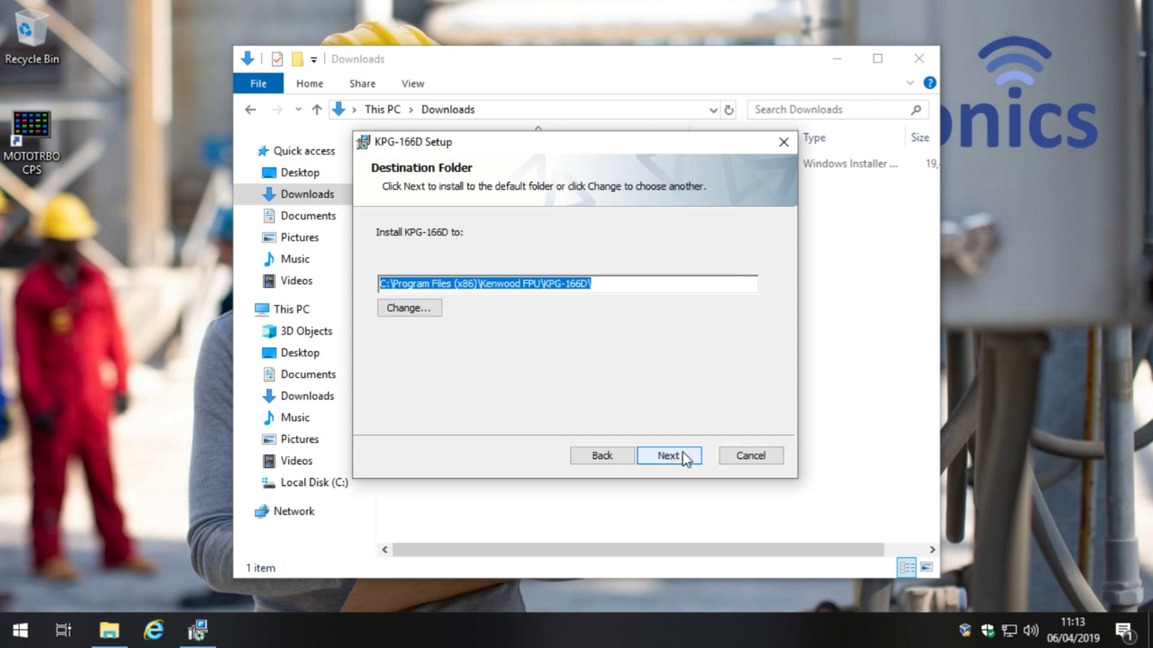
click(684, 458)
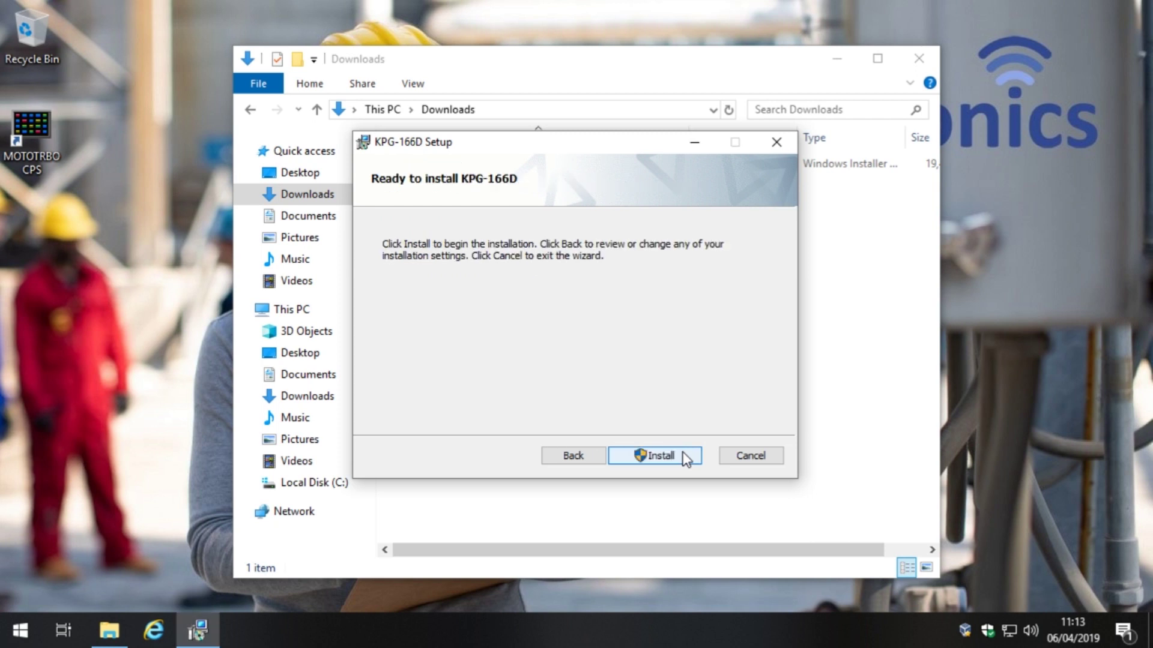
click(684, 458)
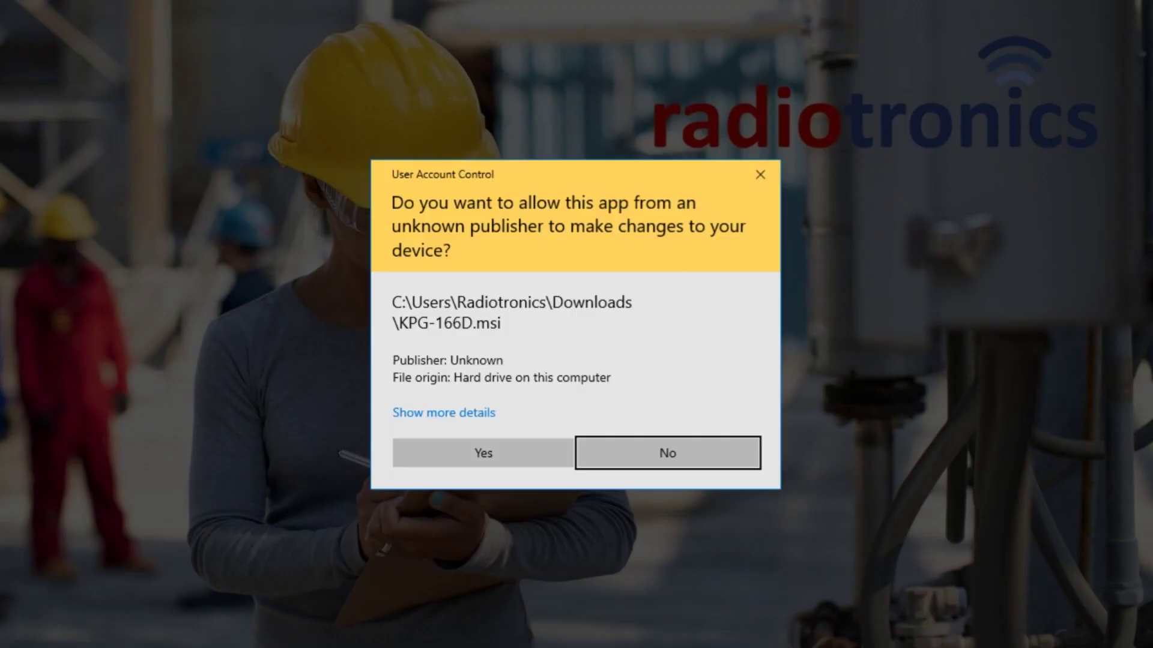
click(491, 452)
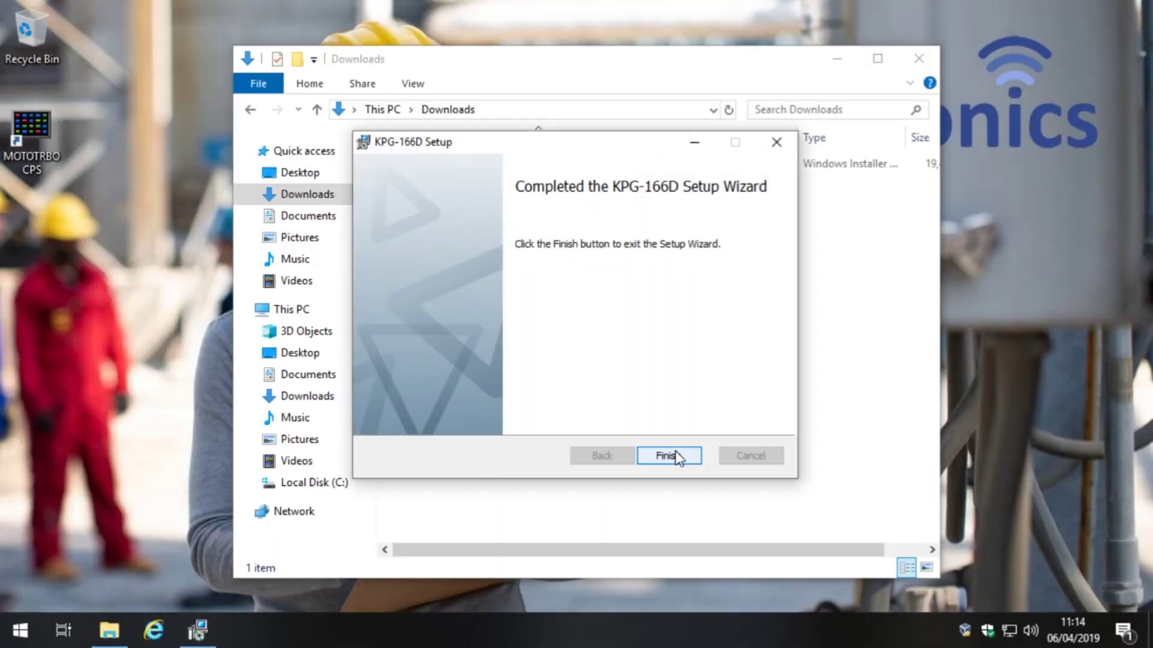
click(668, 456)
click(913, 56)
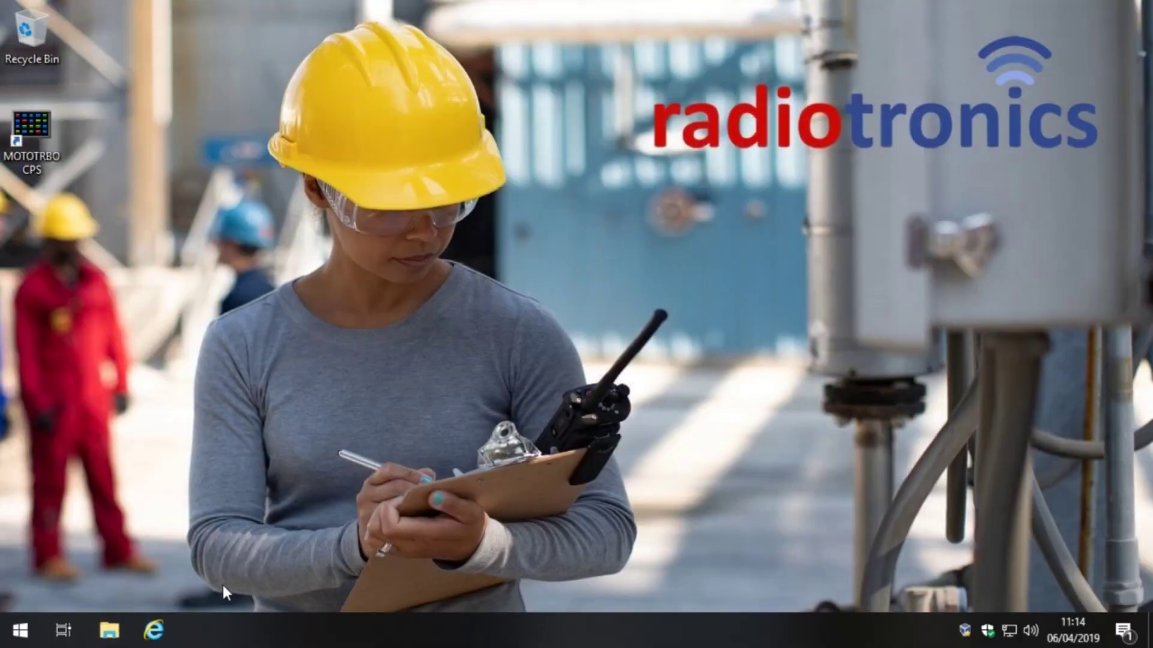
Find KPG-166D in the Kenwood Fpu program folder and pin it as a tile below the Tools group
click(20, 631)
scroll(132, 357, down, 10)
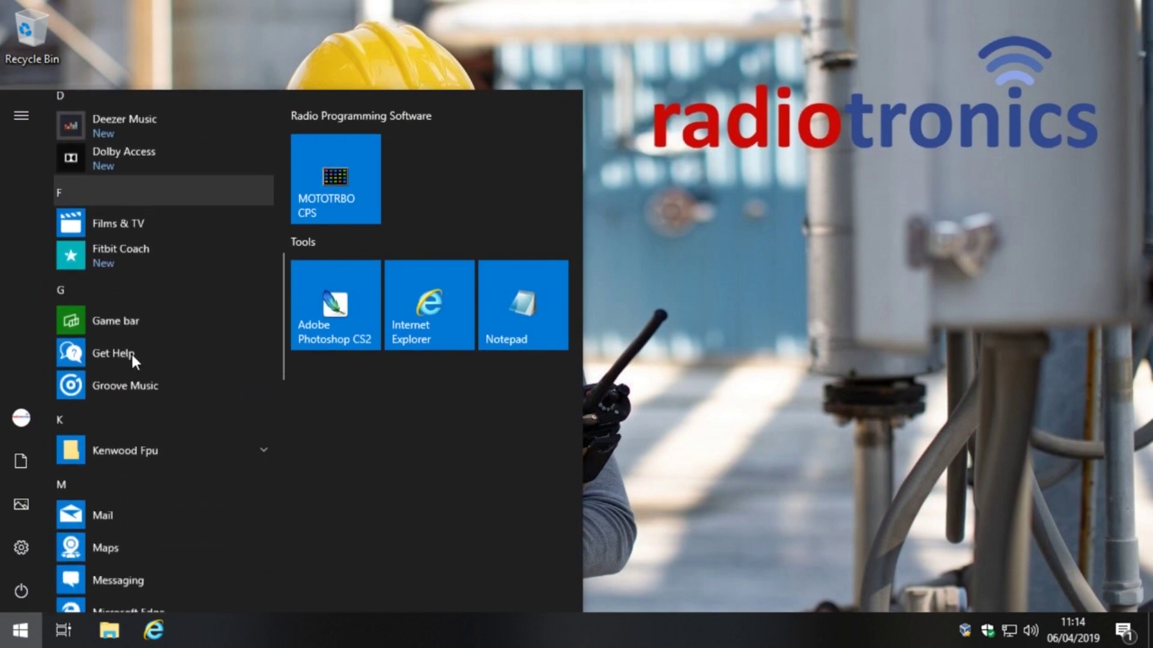
scroll(132, 355, down, 3)
click(131, 304)
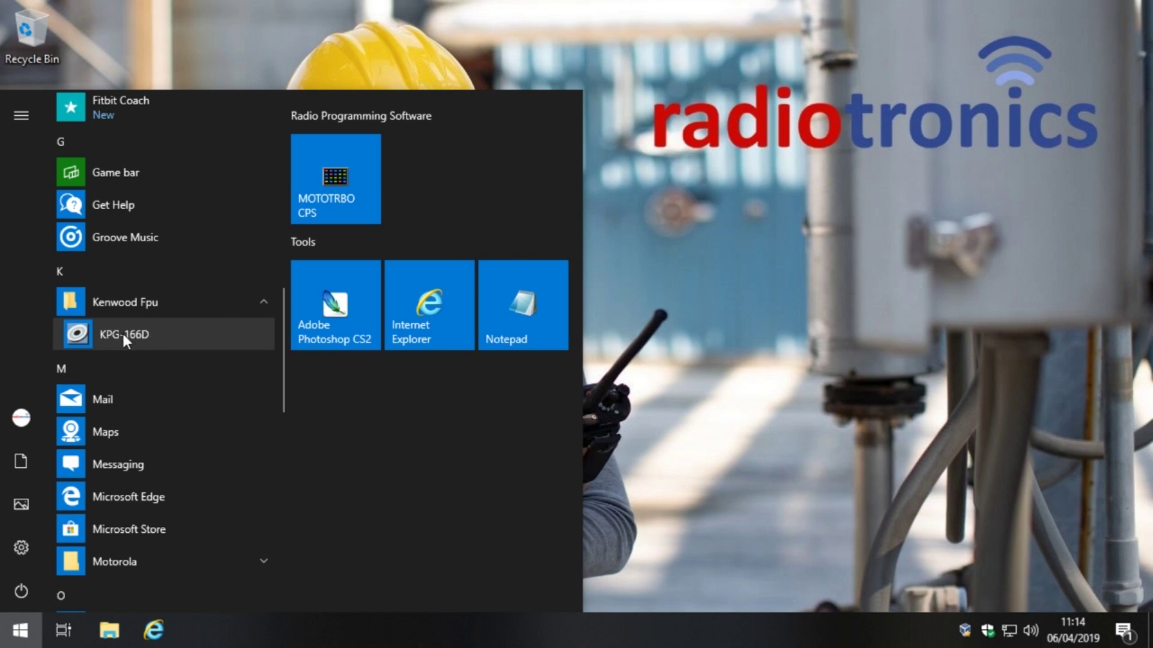
drag(122, 335, 314, 413)
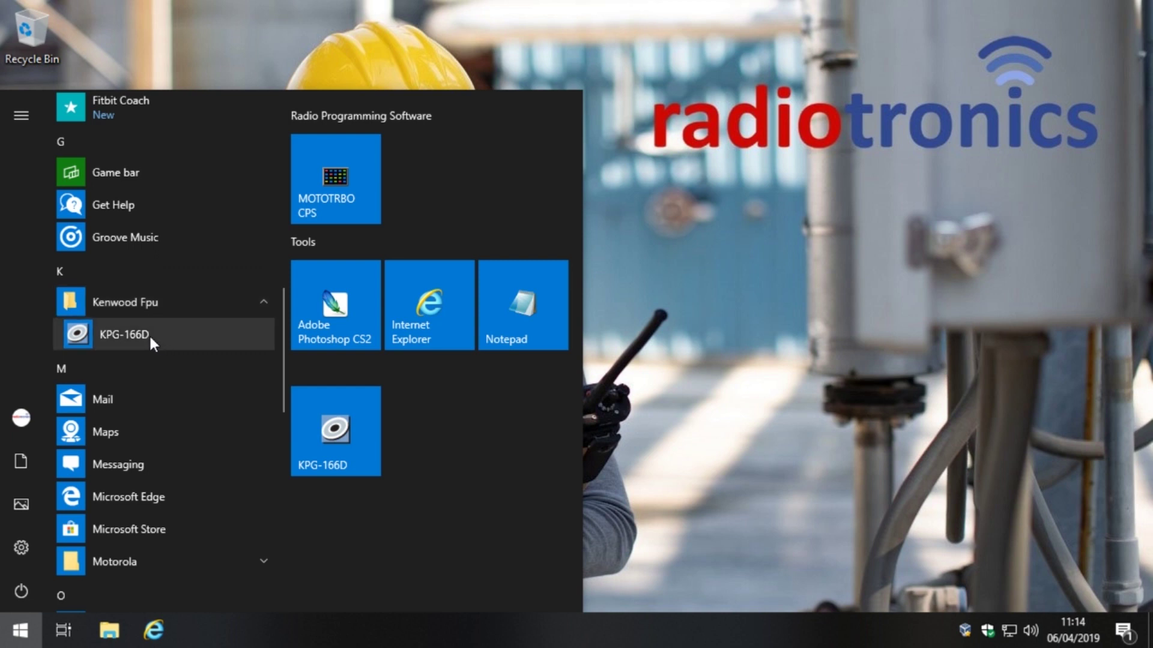
Launch KPG-166D from its pinned tile and move the Zone Information window toward the middle of the workspace
click(332, 423)
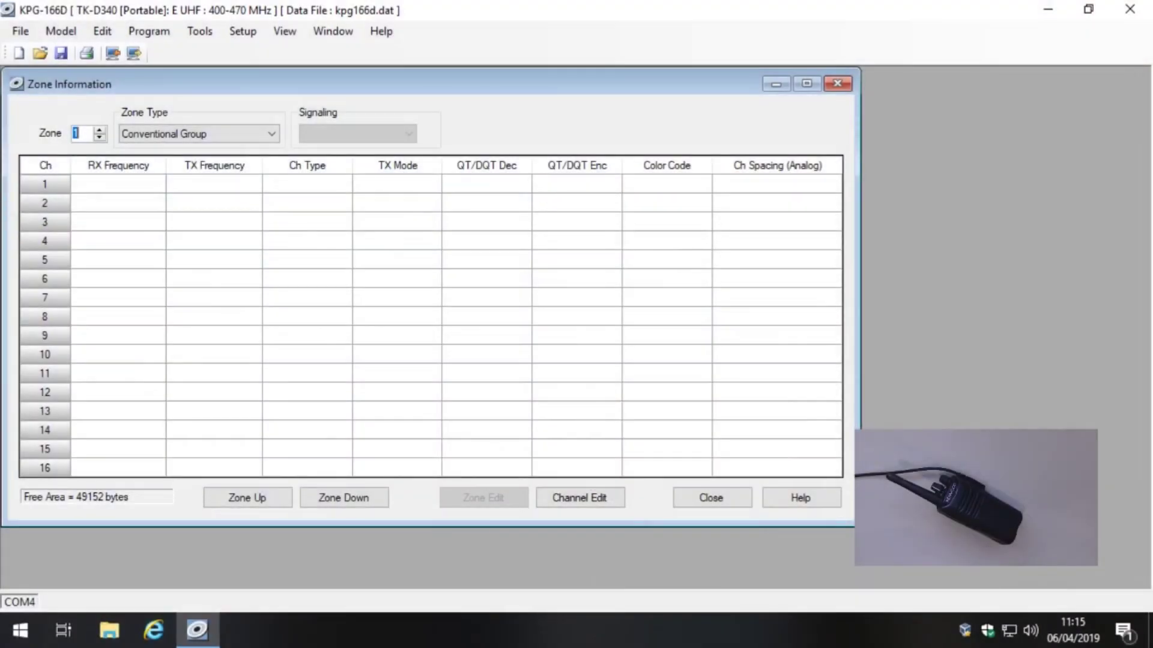
drag(159, 83, 286, 99)
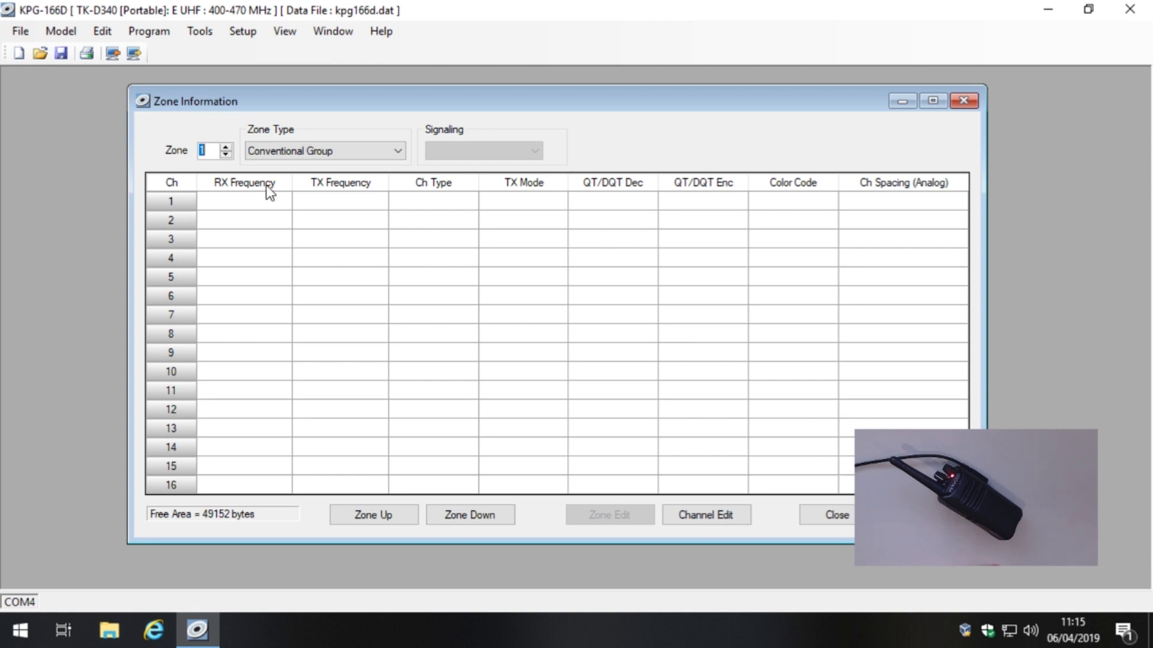
drag(309, 102, 292, 98)
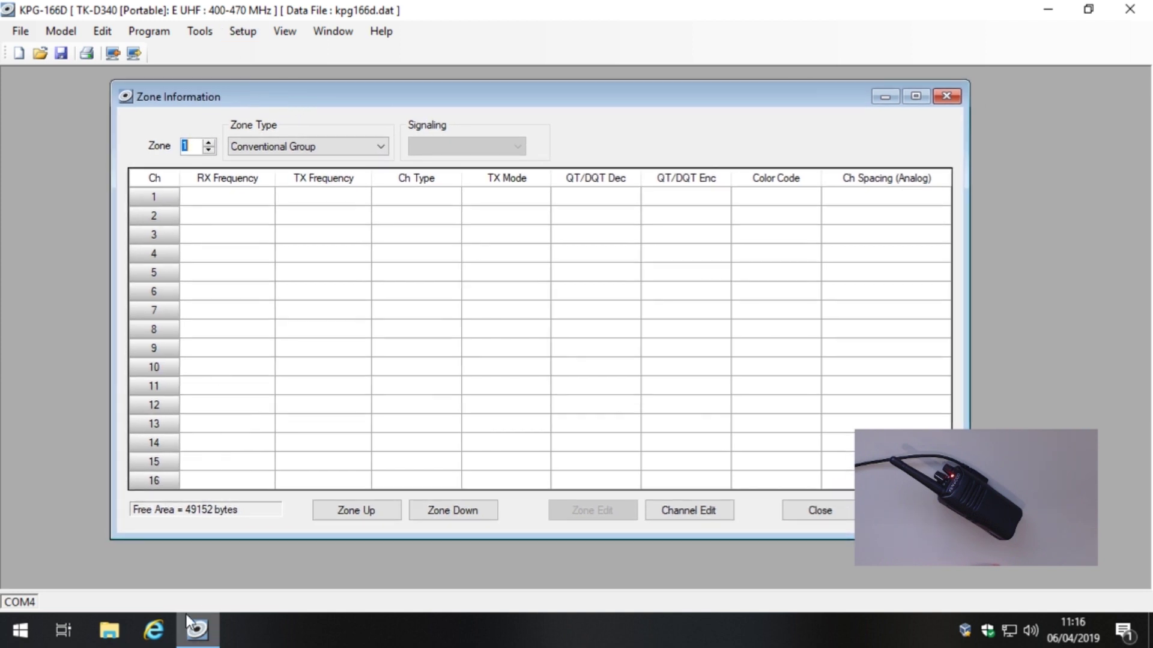
Look up the programming cable's port number under Ports (COM & LPT) in Device Manager, and minimize Device Manager
click(20, 632)
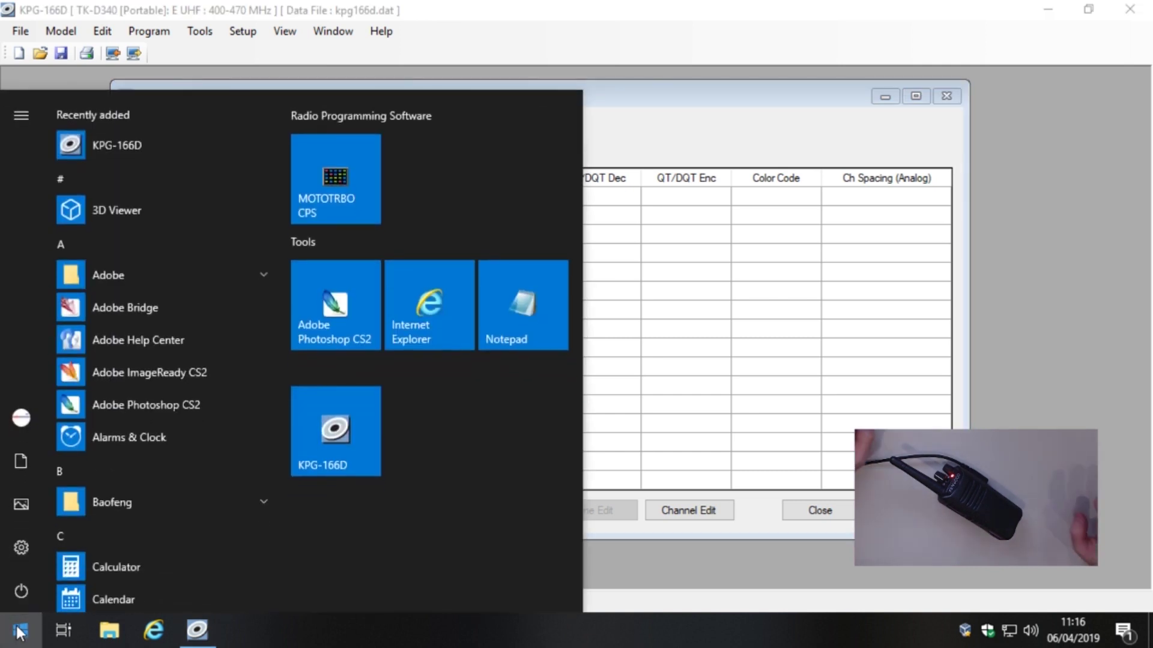
text(devi)
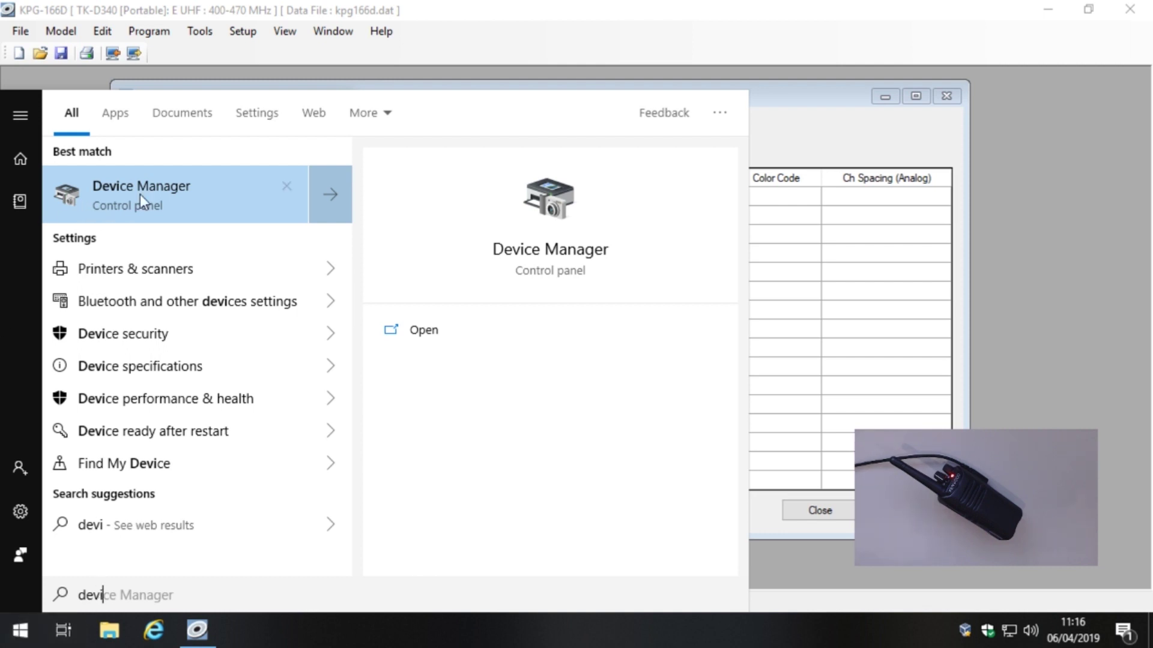
click(162, 185)
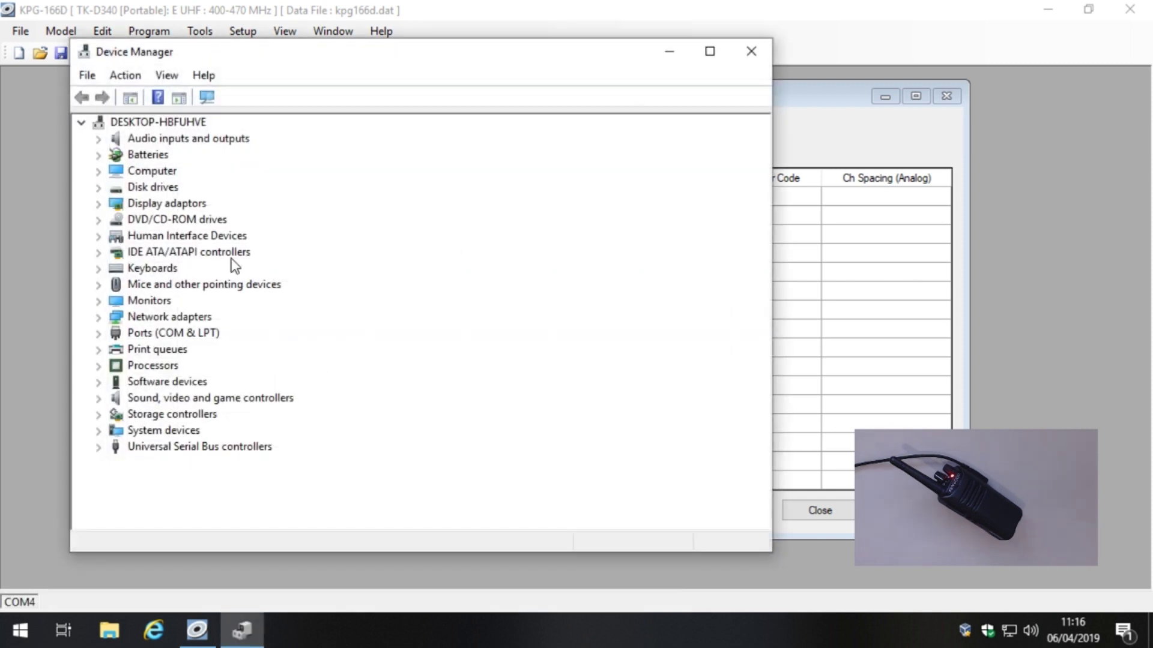
double_click(204, 334)
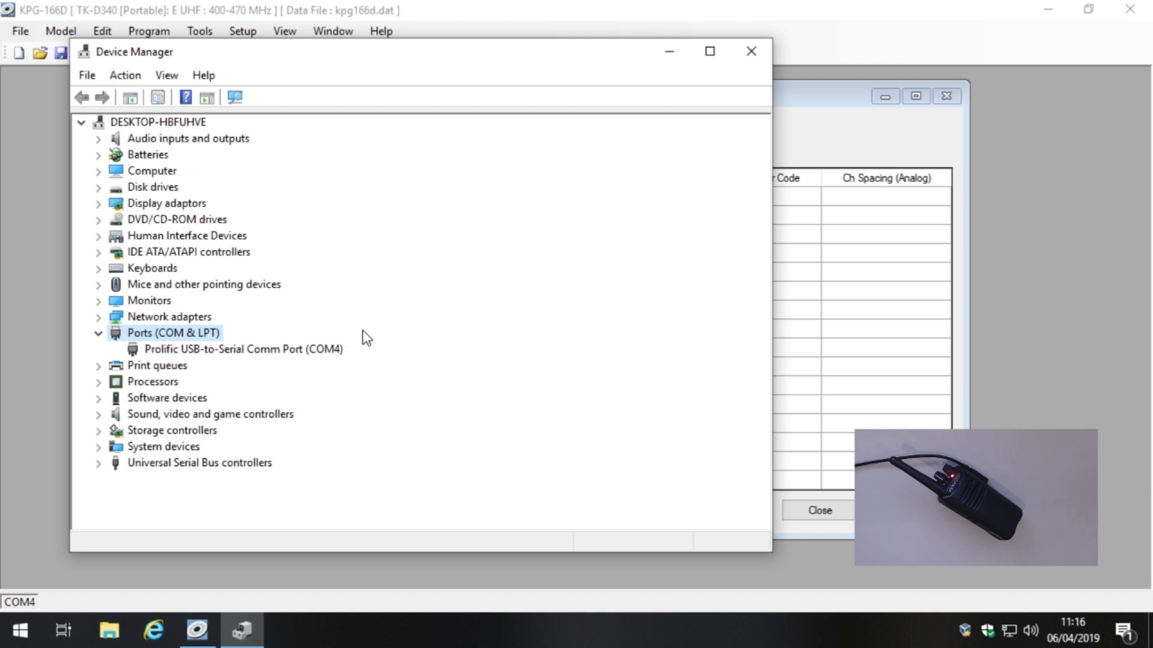
click(680, 53)
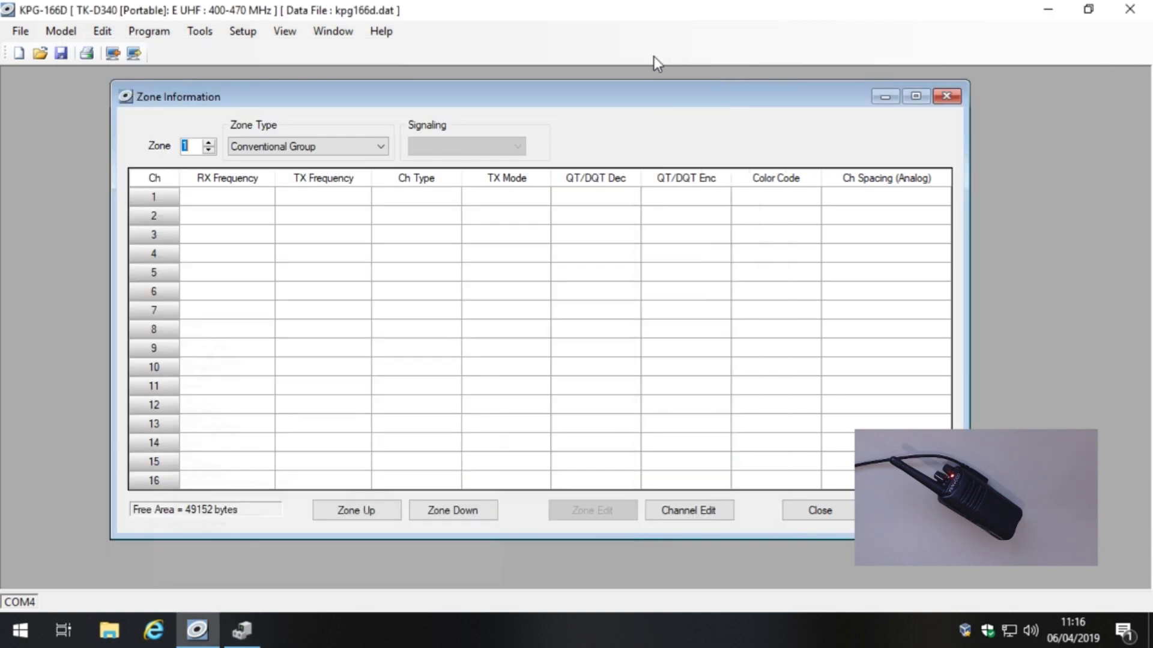
Check the COM port setup in KPG-166D and confirm COM4 with High speed
click(230, 37)
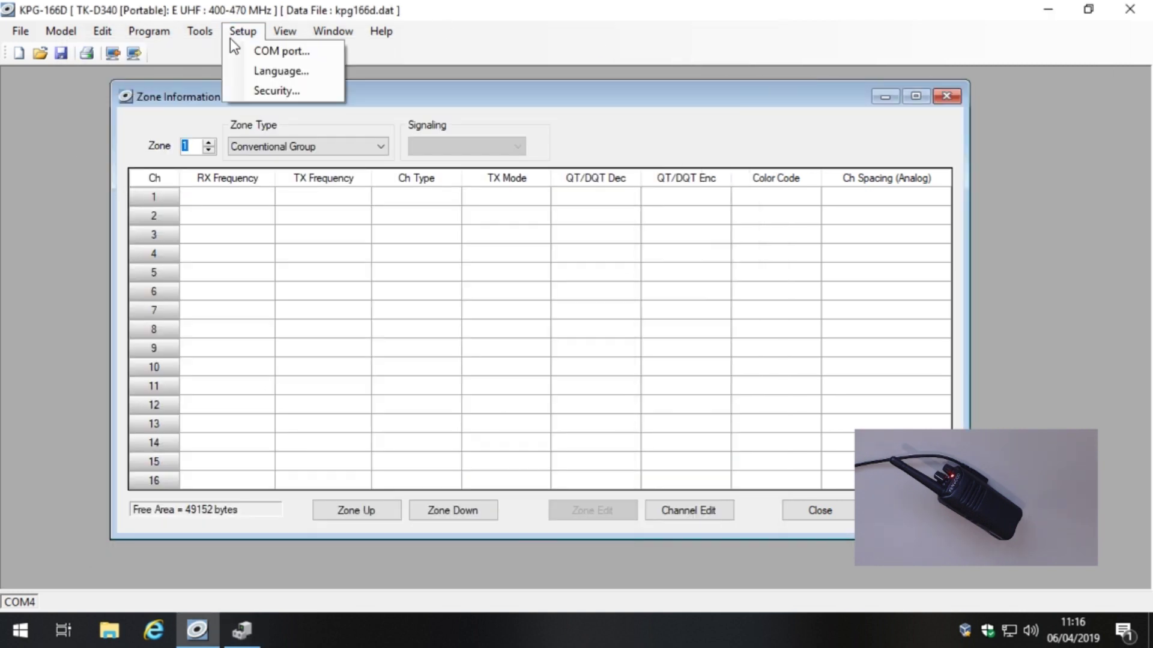
click(268, 52)
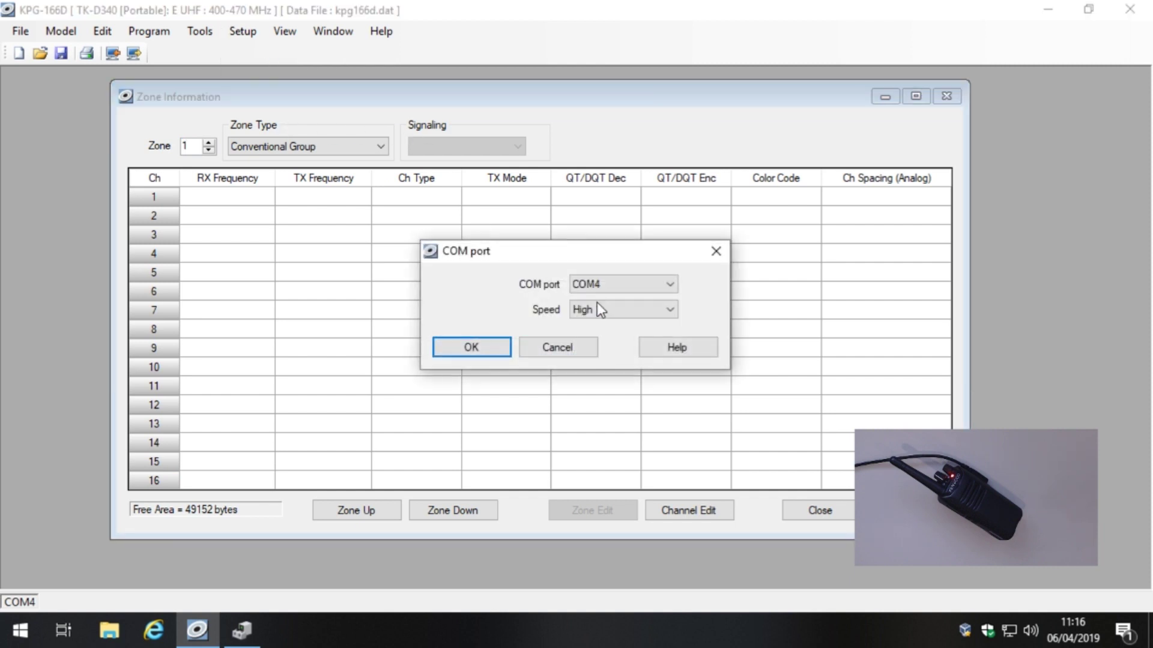
click(600, 282)
click(600, 282)
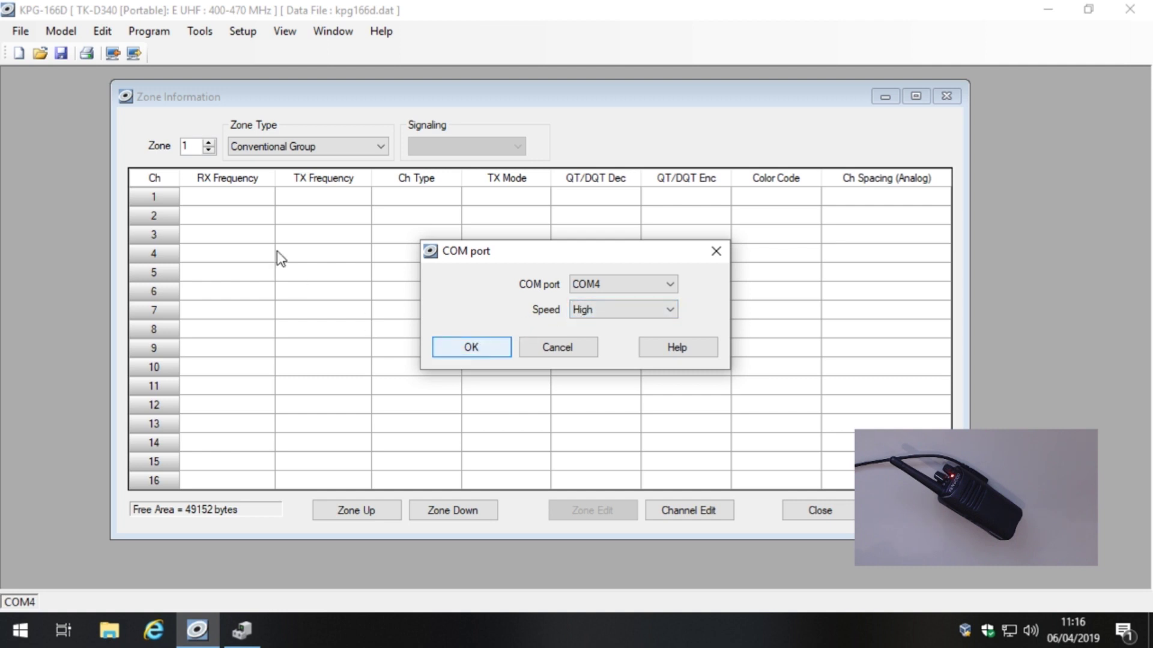
key(Return)
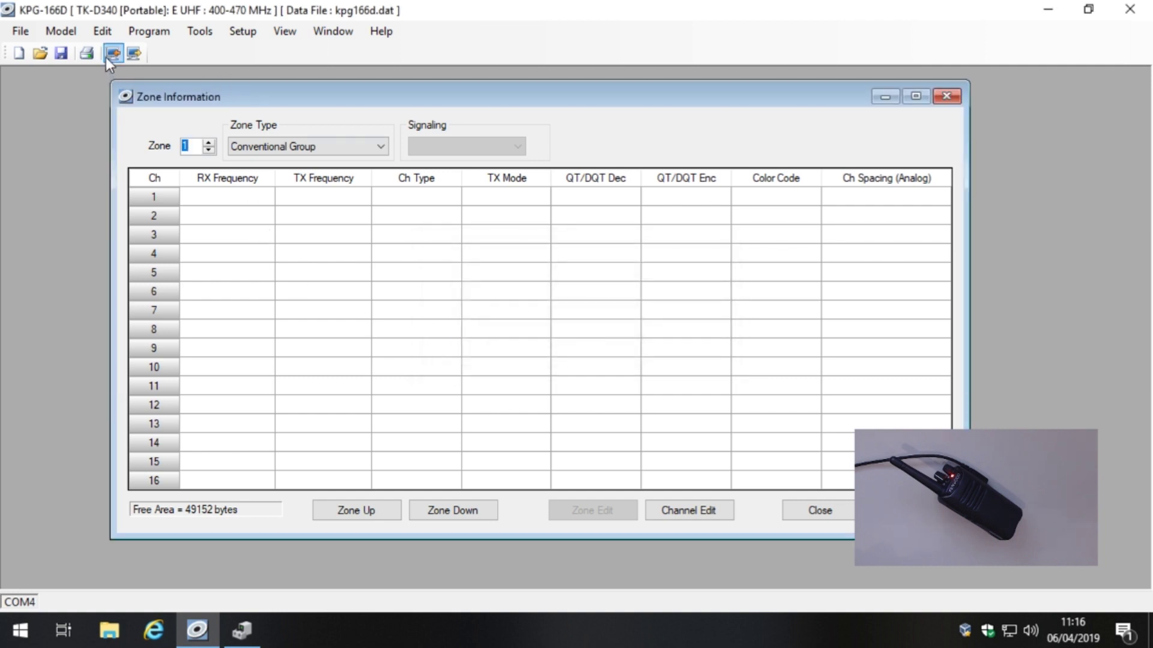
Read the data from the connected transceiver
click(144, 34)
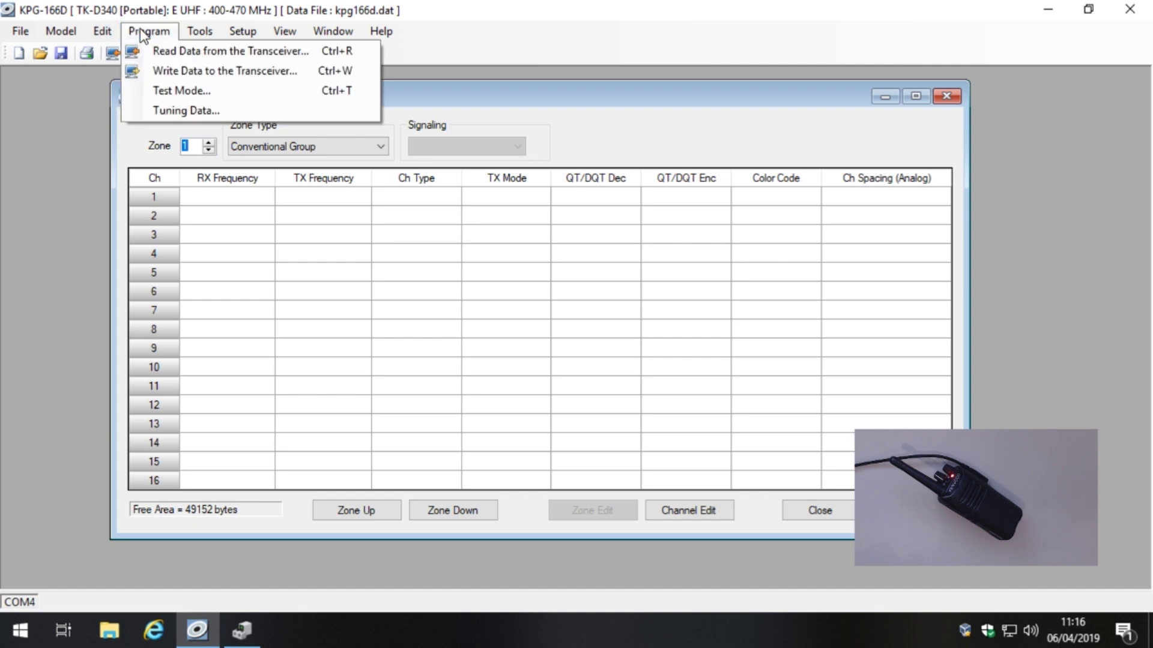
click(185, 52)
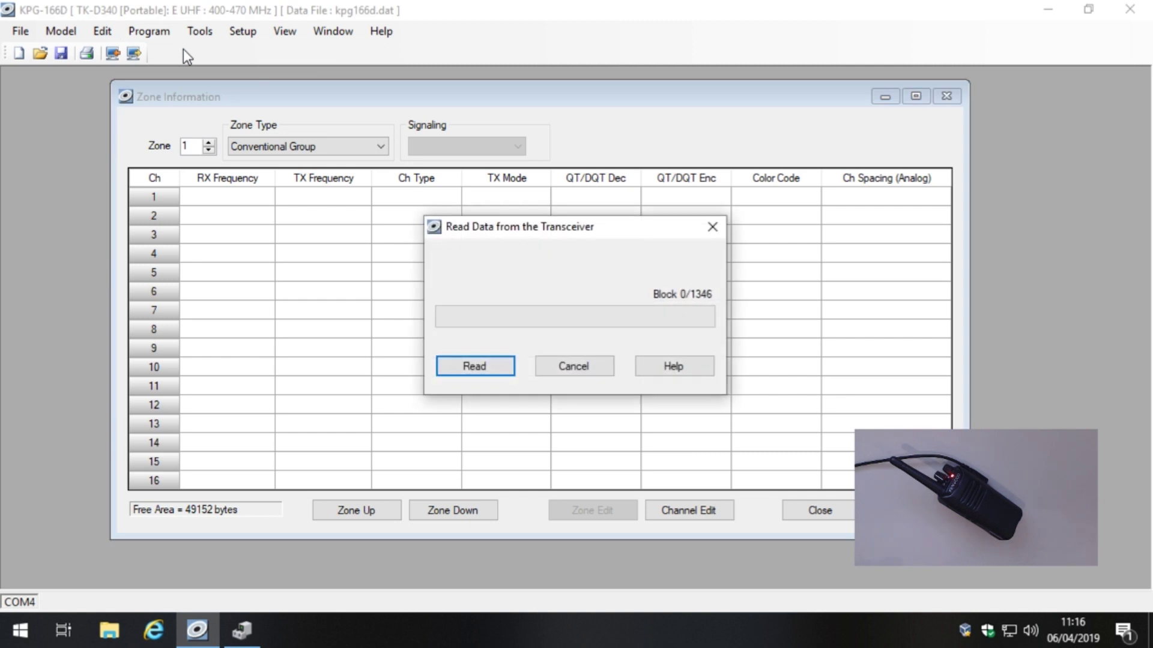
click(478, 365)
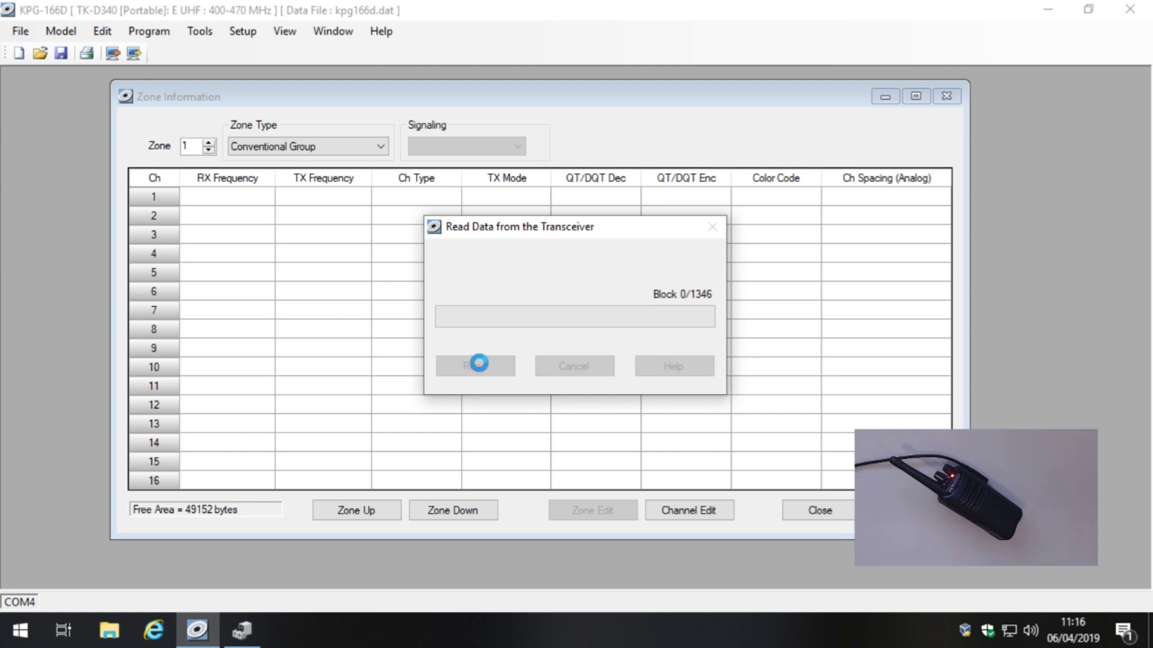
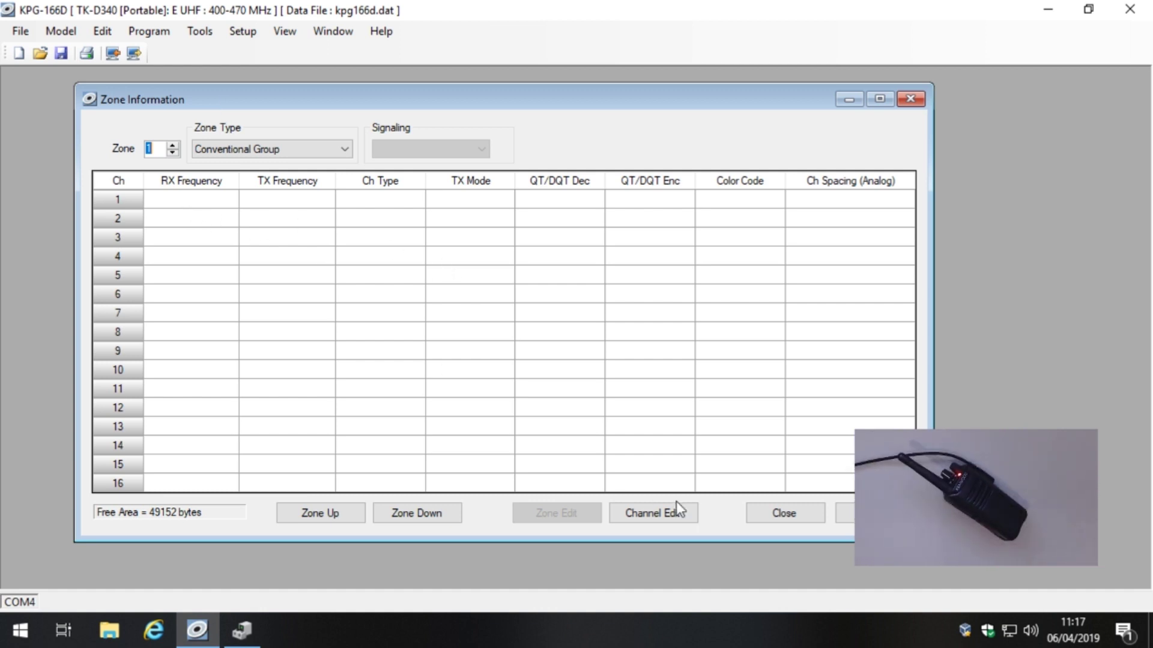
Enter 449.3125 as the channel 1 RX frequency in Zone 1 and set its channel type to Analog
mouse_move(427, 100)
mouse_down()
mouse_move(413, 95)
mouse_move(422, 99)
mouse_up()
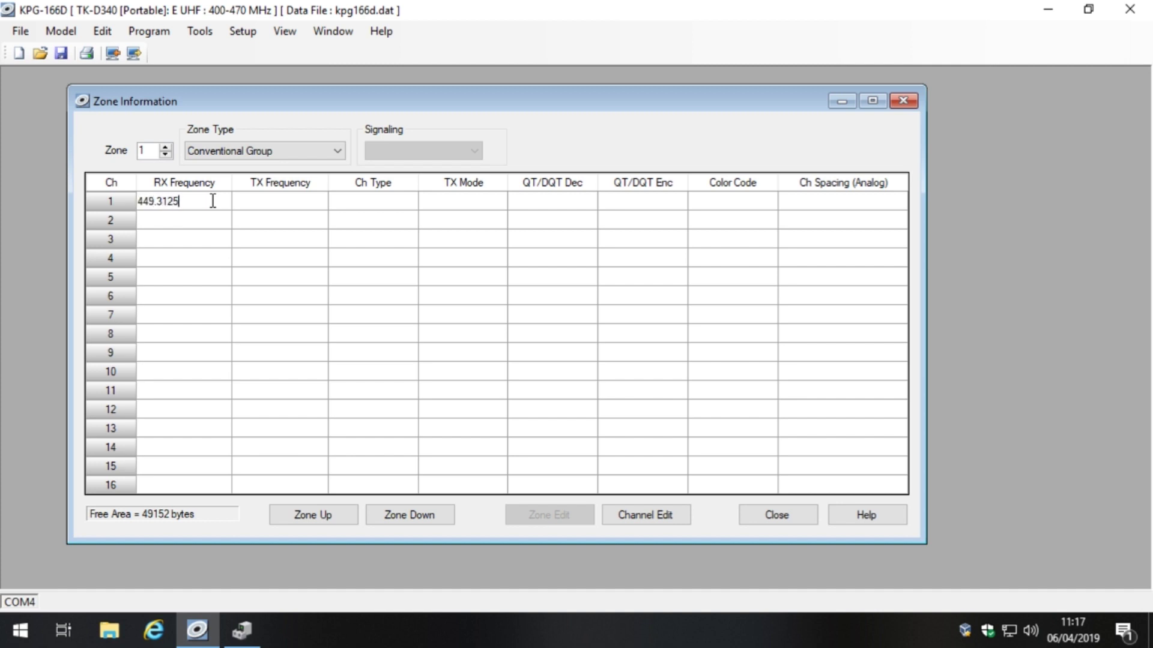
key(Return)
click(402, 201)
click(409, 202)
click(384, 217)
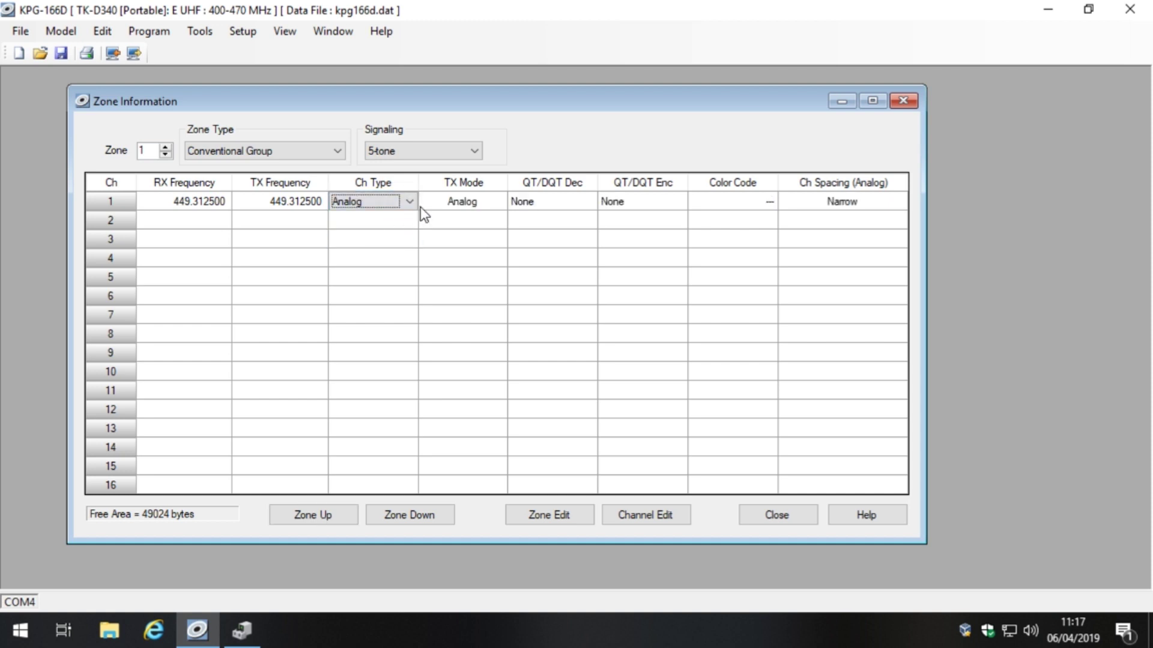
Set both the QT/DQT decode and encode of channel 1 to 67.0
click(551, 202)
click(588, 201)
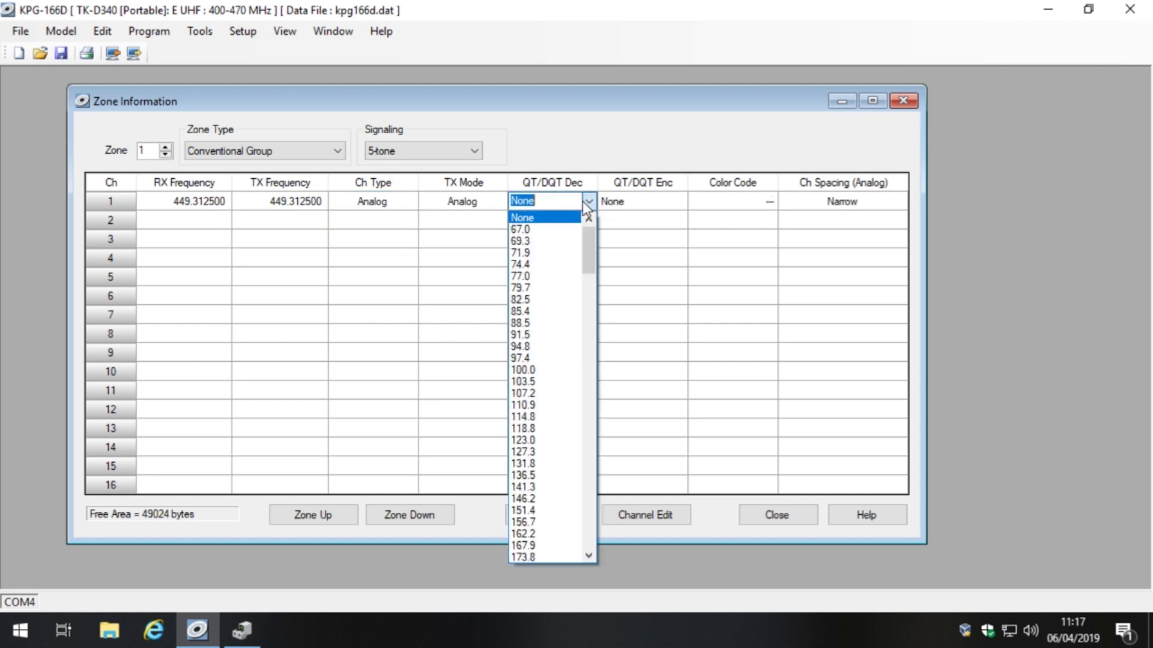
click(523, 230)
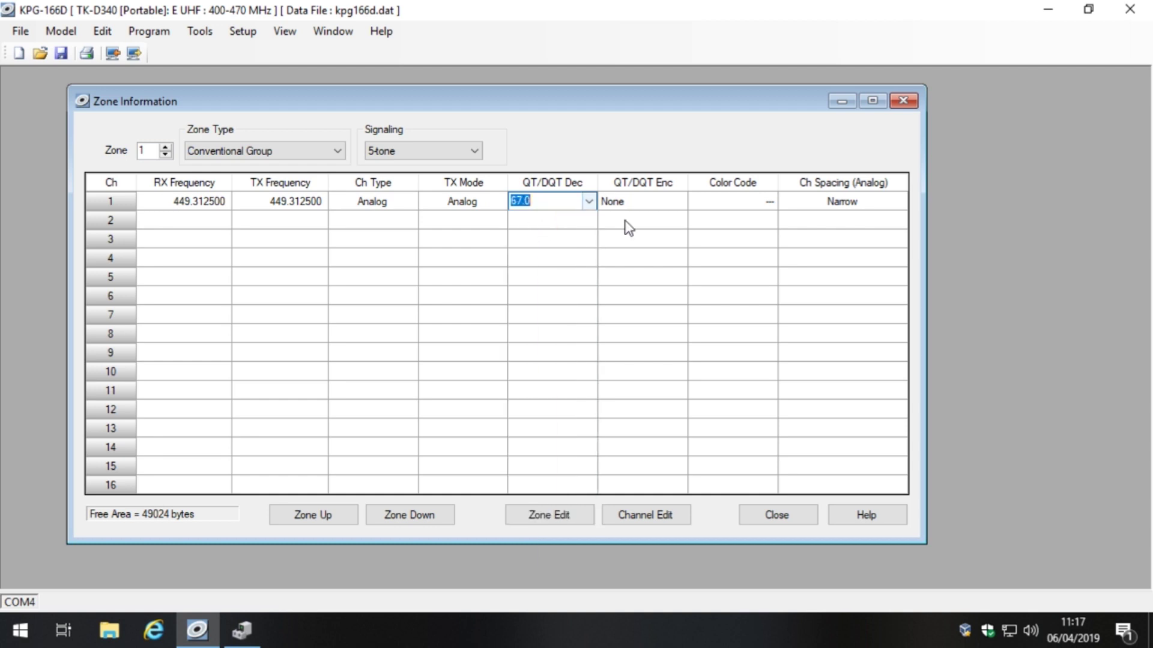
click(665, 203)
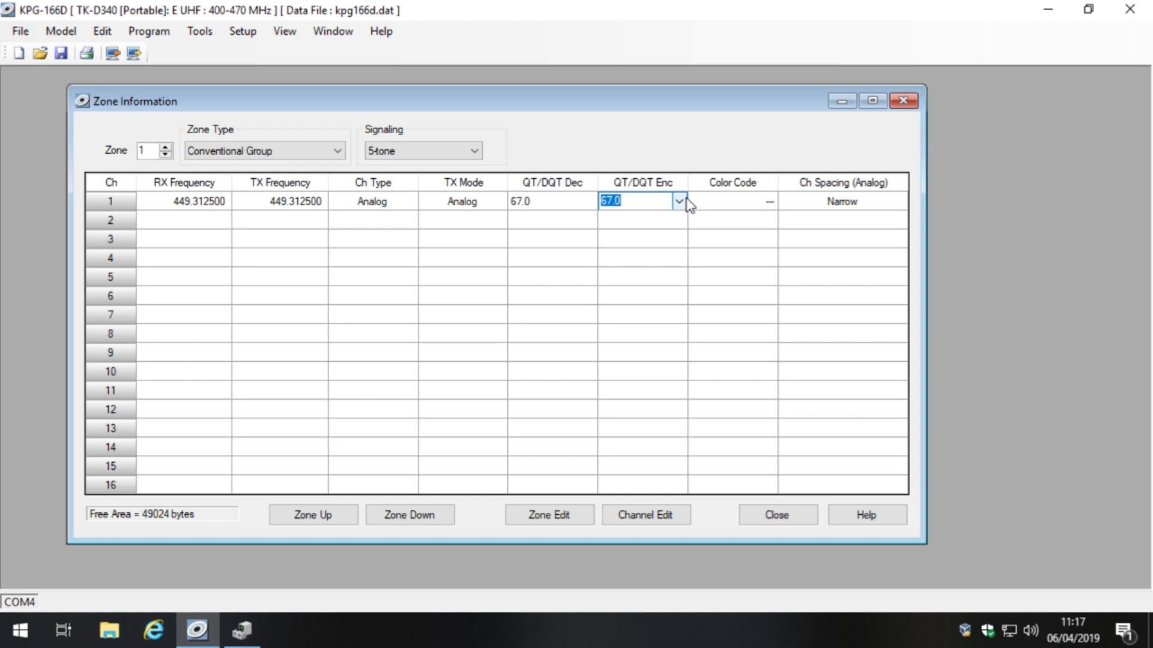
Shift the Zone Information window slightly and set the signaling of Zone 1 to FleetSync
drag(690, 115, 700, 116)
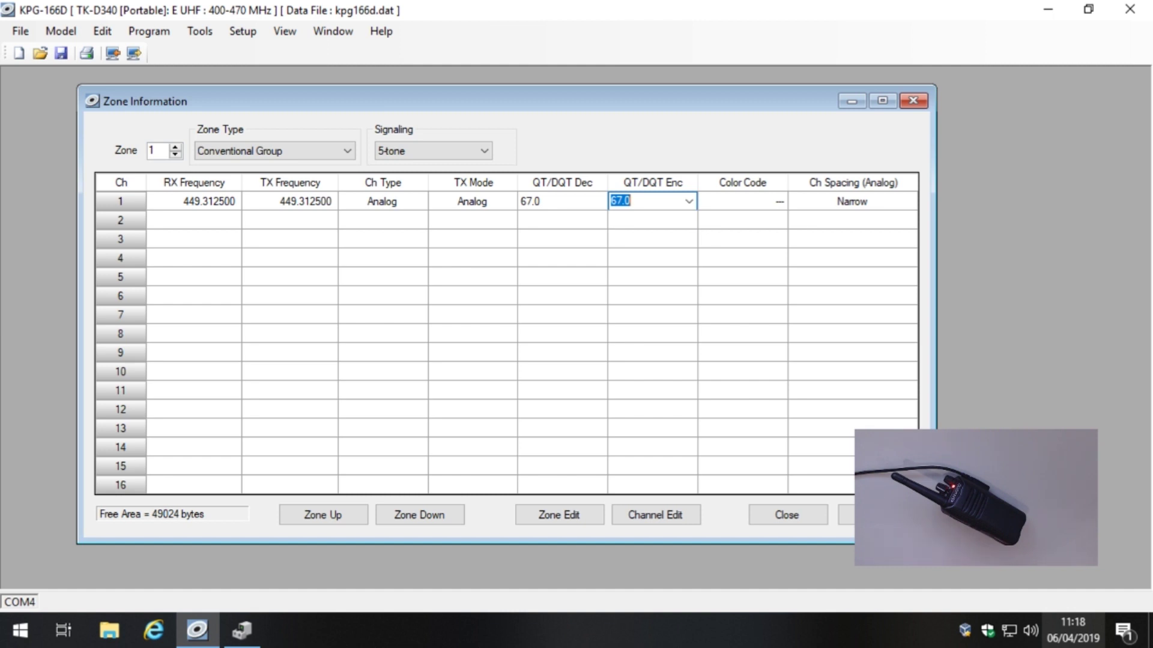
click(464, 153)
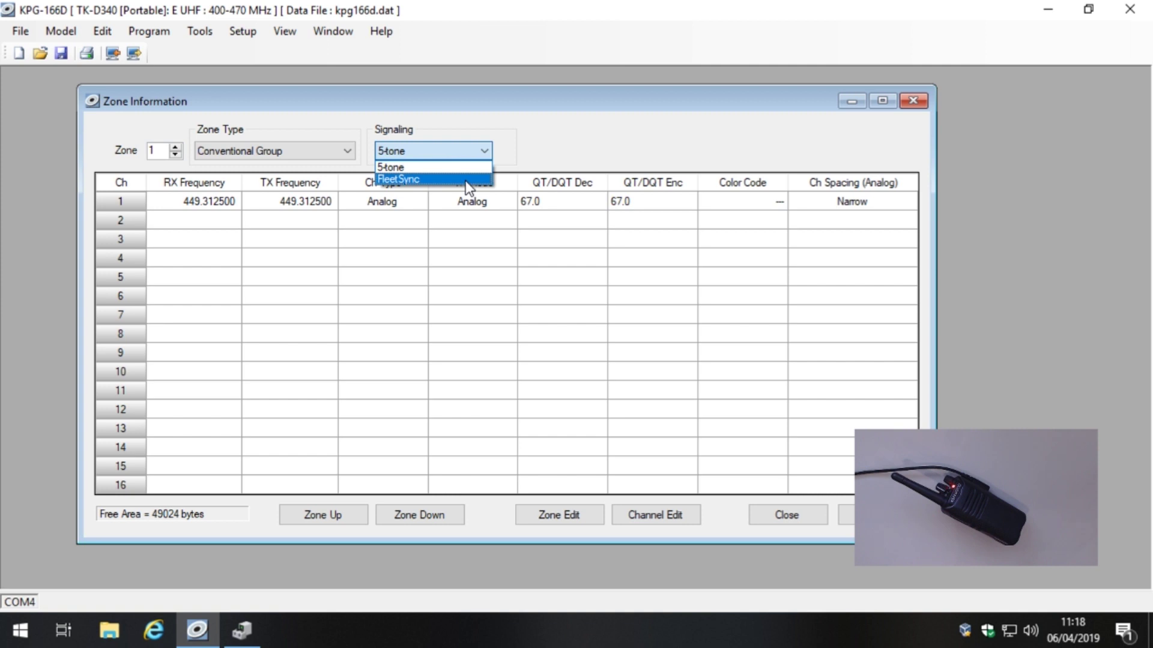
click(465, 180)
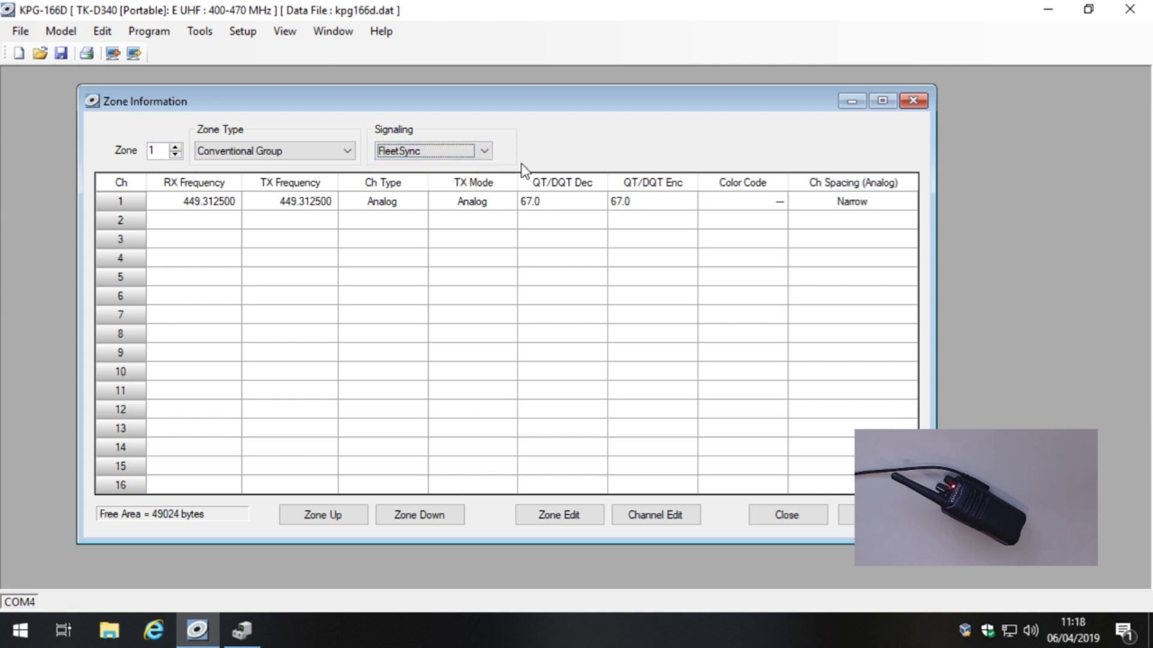
click(477, 151)
click(489, 179)
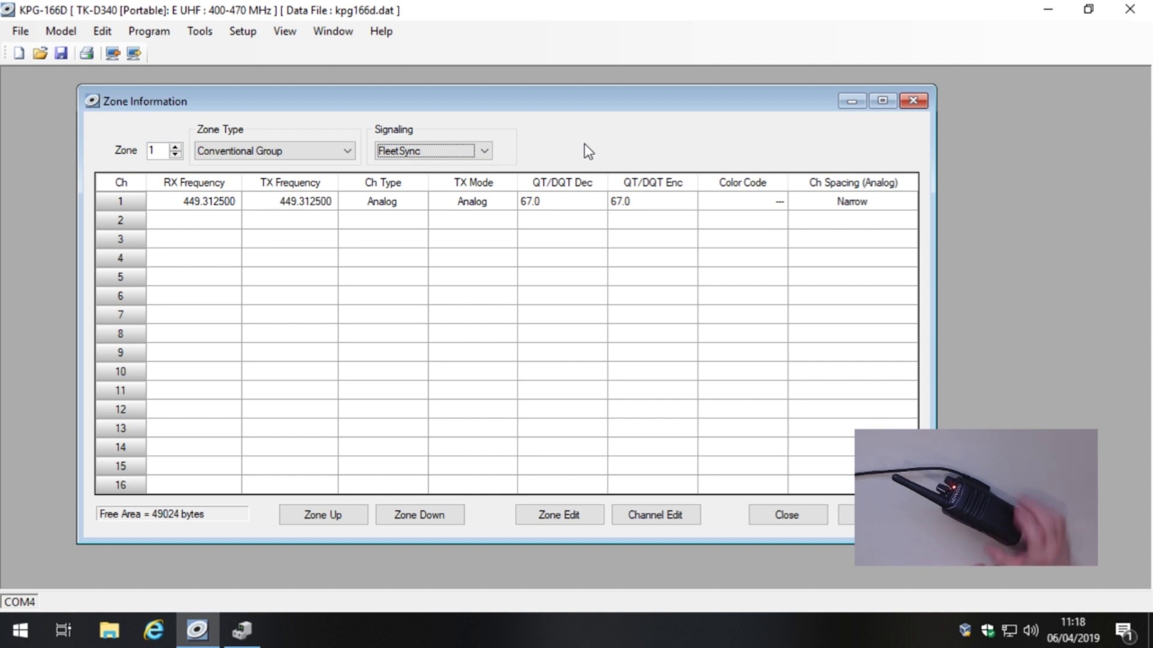
Write the channel data to the transceiver and acknowledge the completed transfer
click(133, 54)
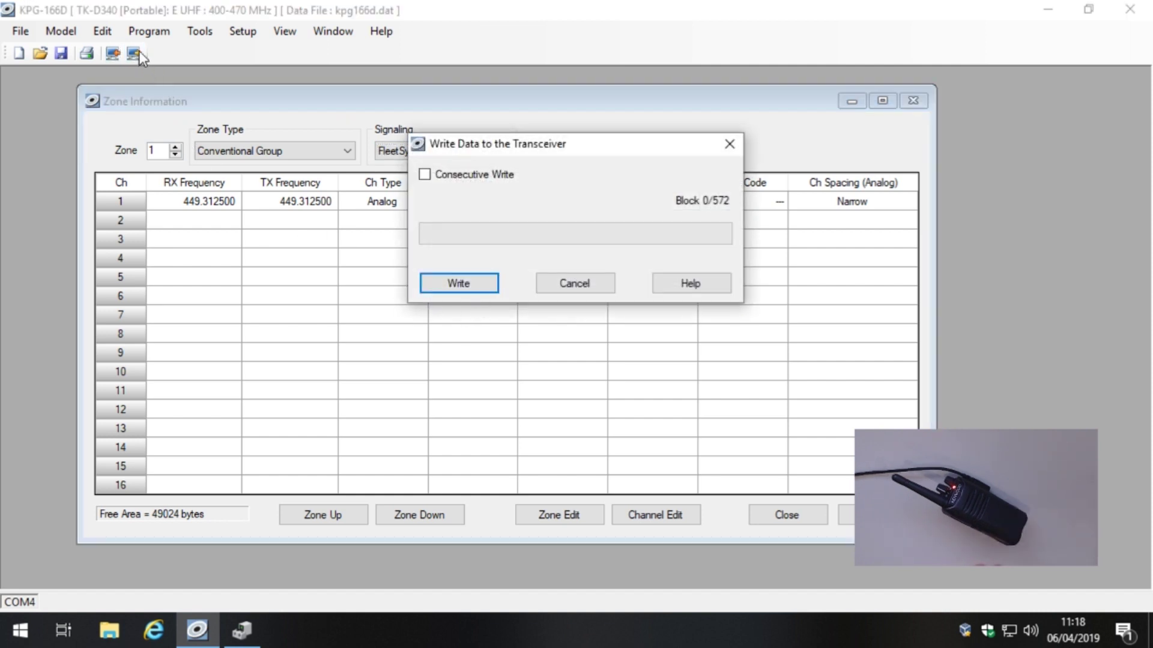
click(540, 287)
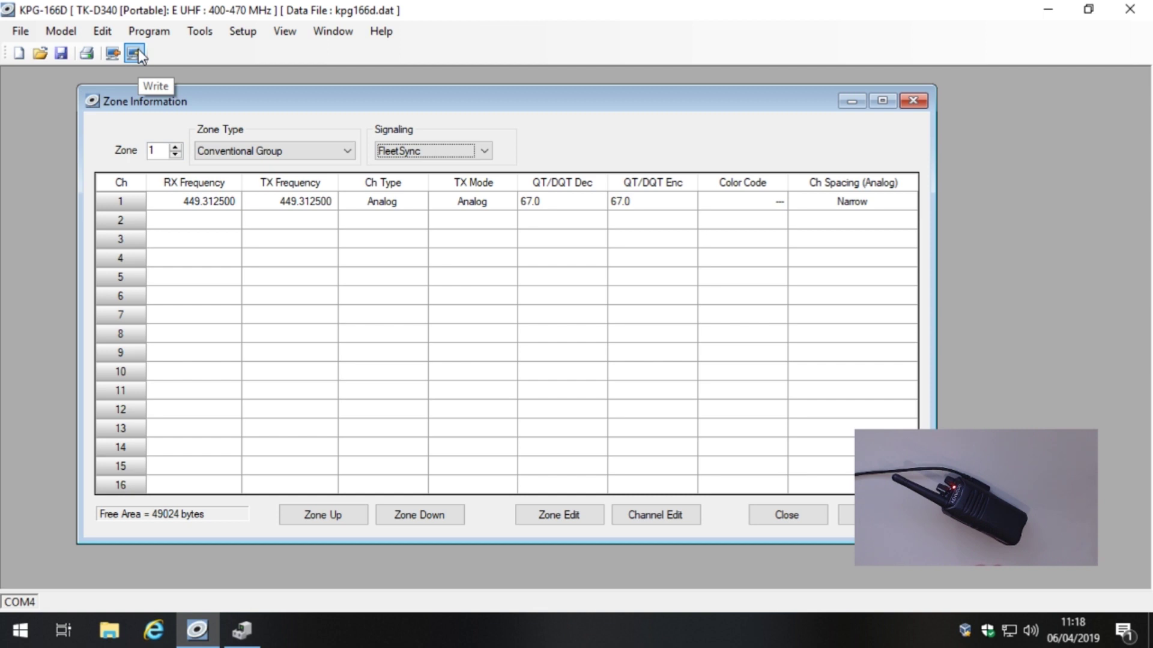
click(135, 53)
click(480, 280)
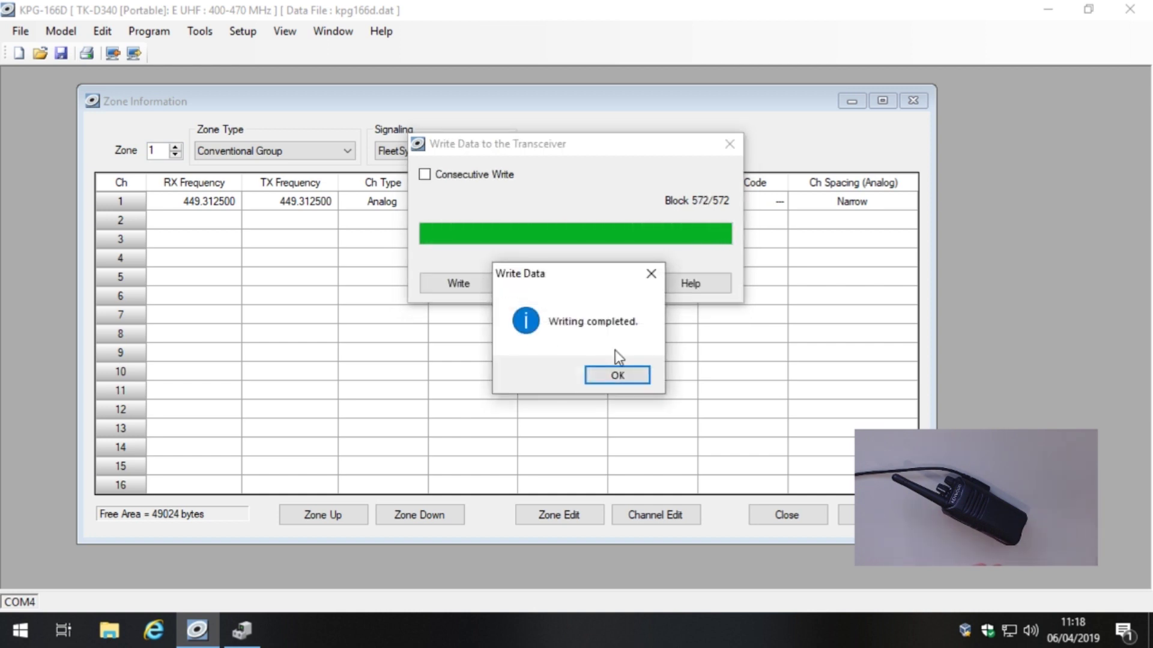
click(632, 379)
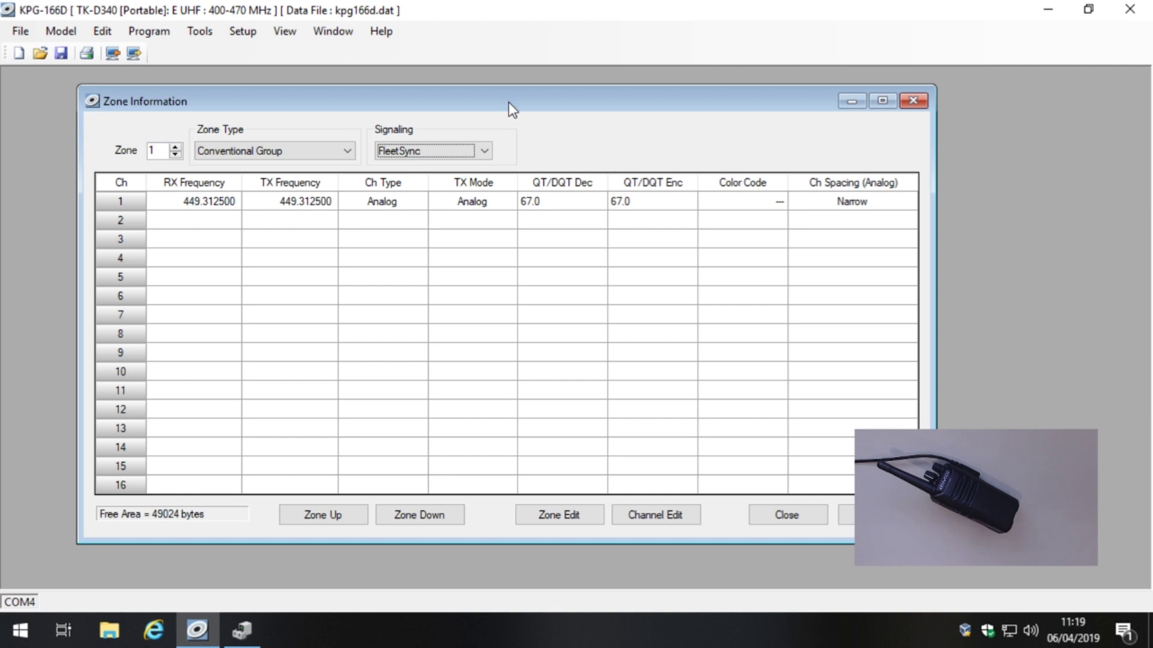
Add channel 3 to Zone 1 with an RX frequency of 449.400
drag(509, 103, 503, 95)
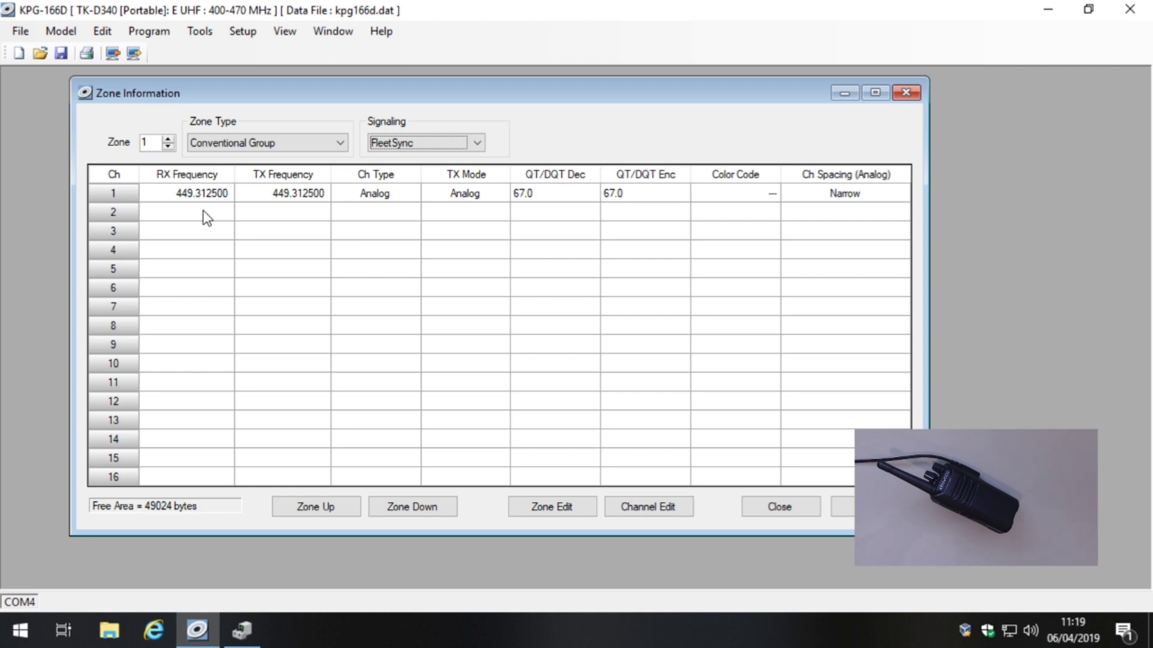
click(205, 231)
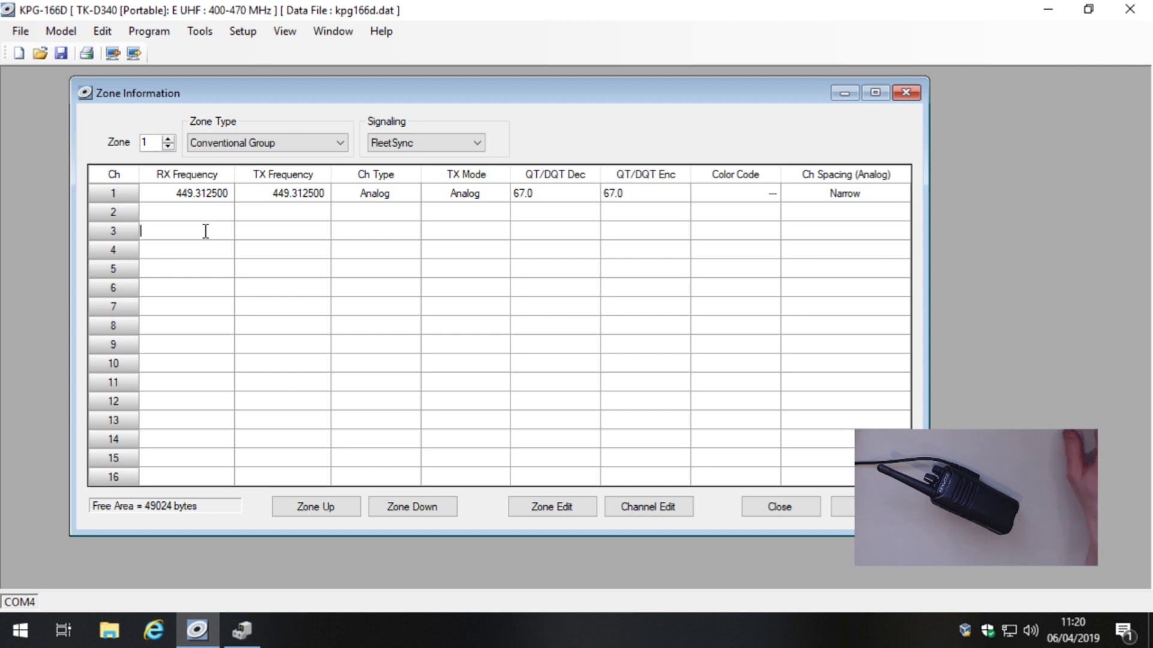
text(49.4)
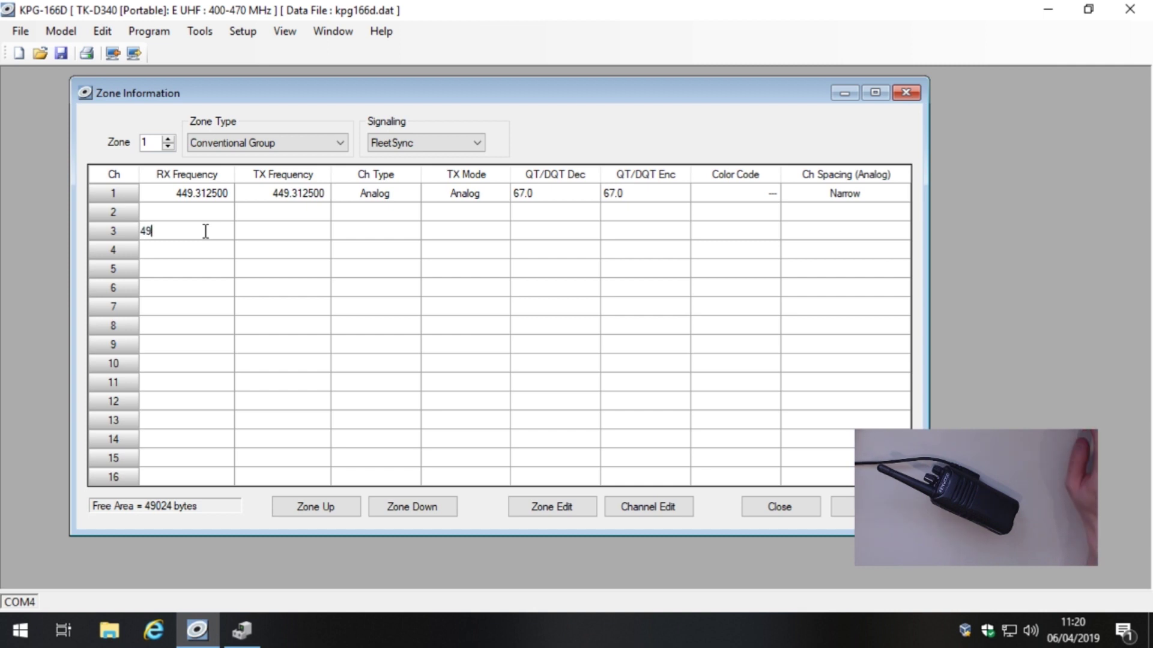
key(BackSpace)
key(BackSpace)
key(BackSpace)
key(BackSpace)
text(449.400)
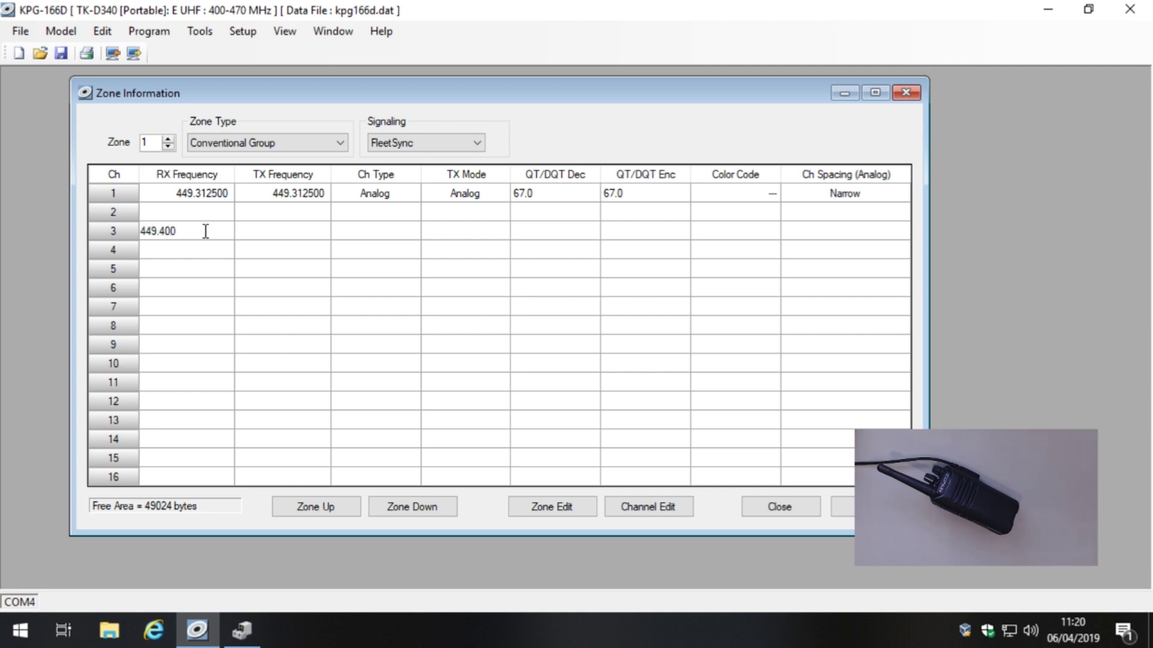
key(Return)
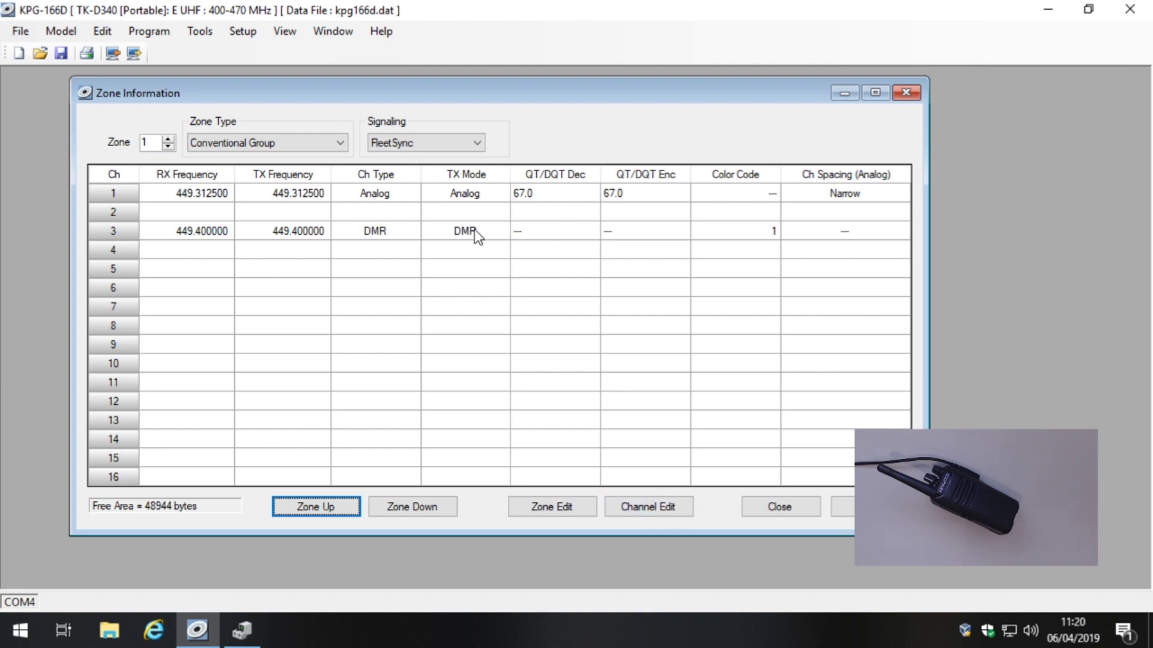
Open channel 3 in Channel Edit, move the window up into view, and choose color code 1
double_click(220, 232)
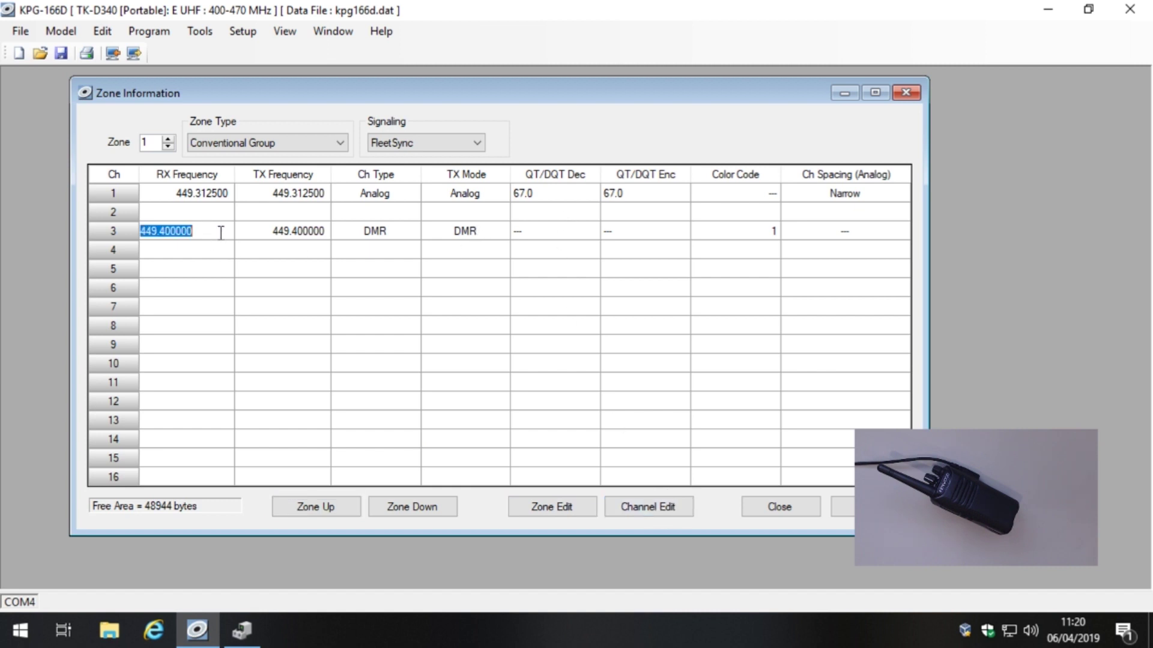
click(650, 507)
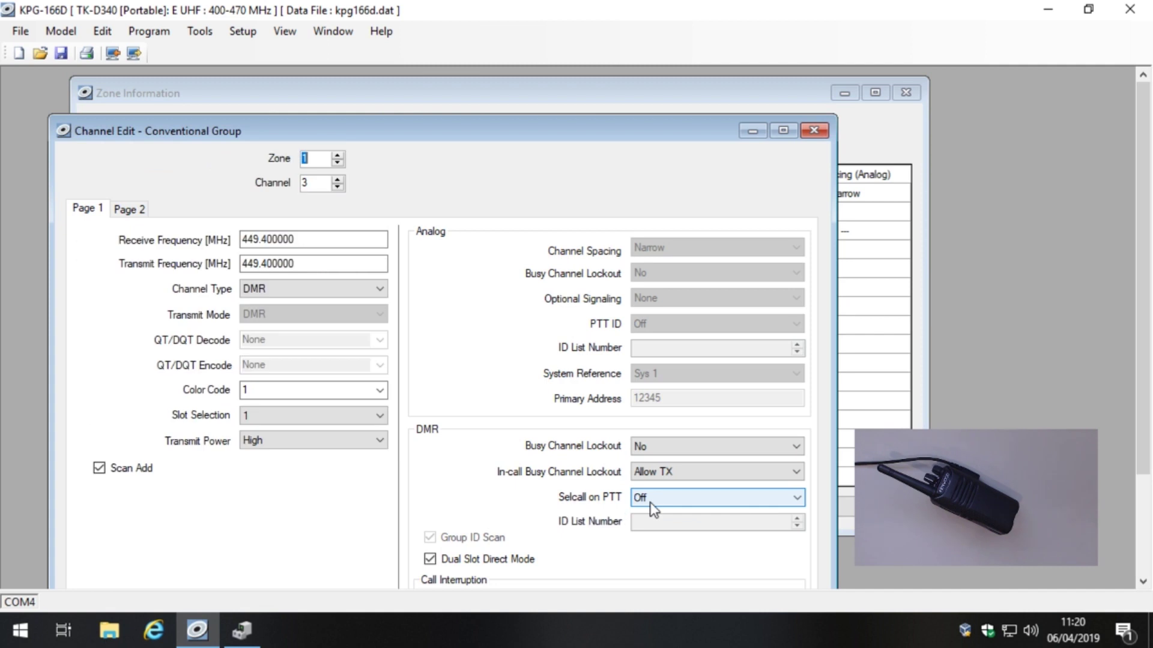
drag(525, 128, 553, 73)
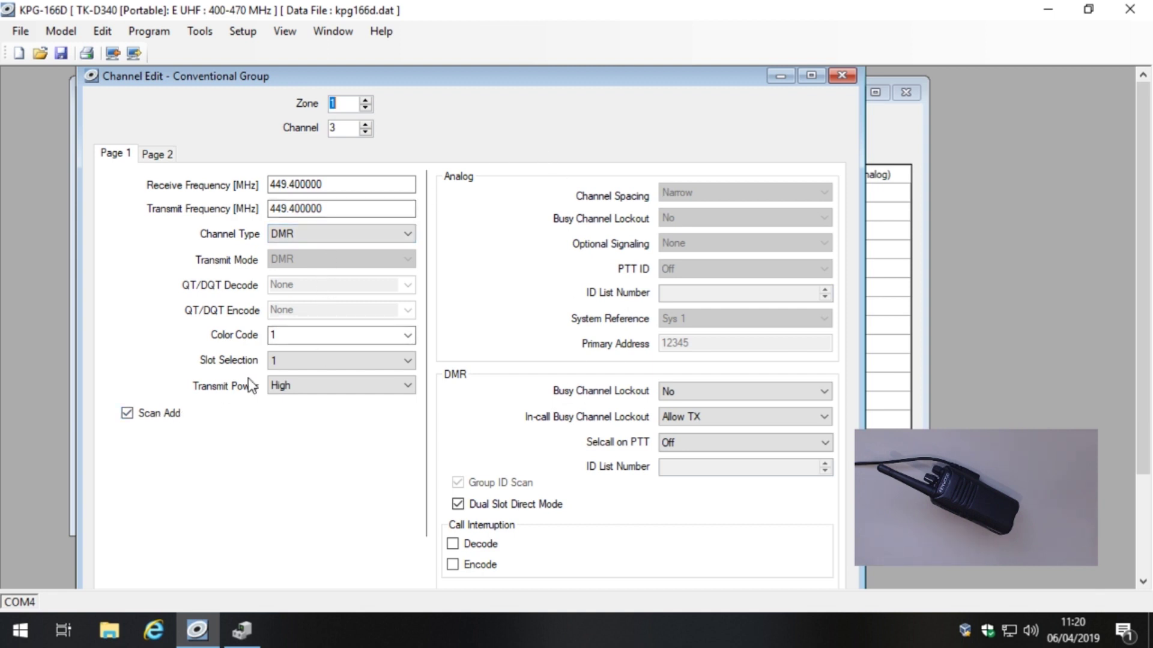
click(394, 335)
click(408, 336)
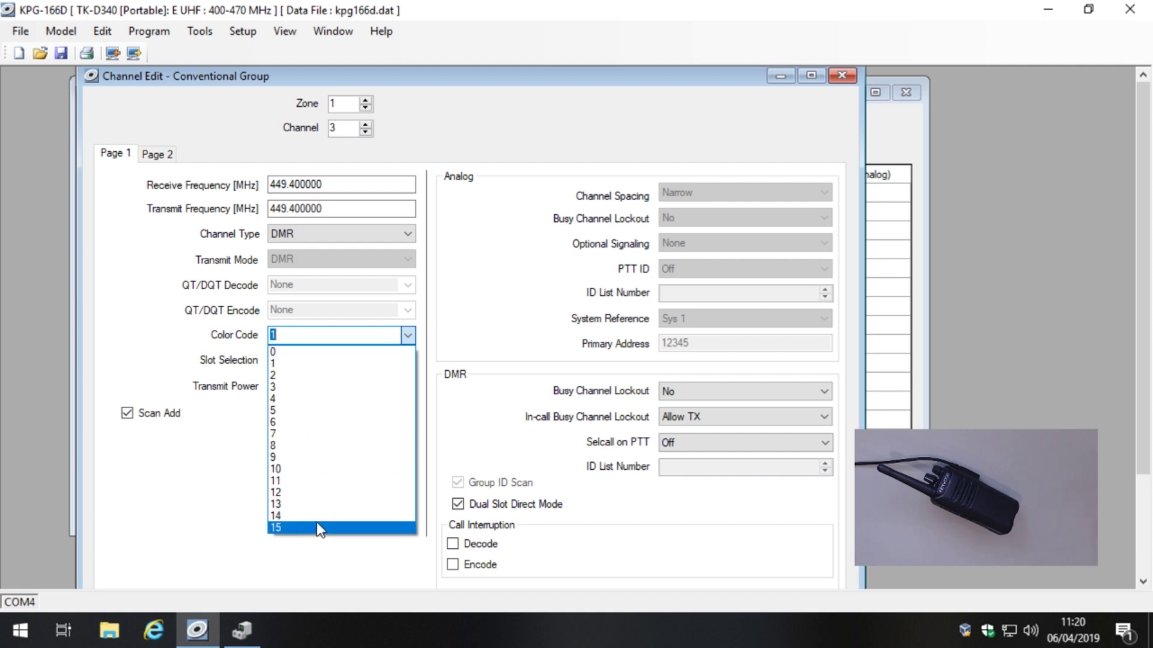
click(280, 368)
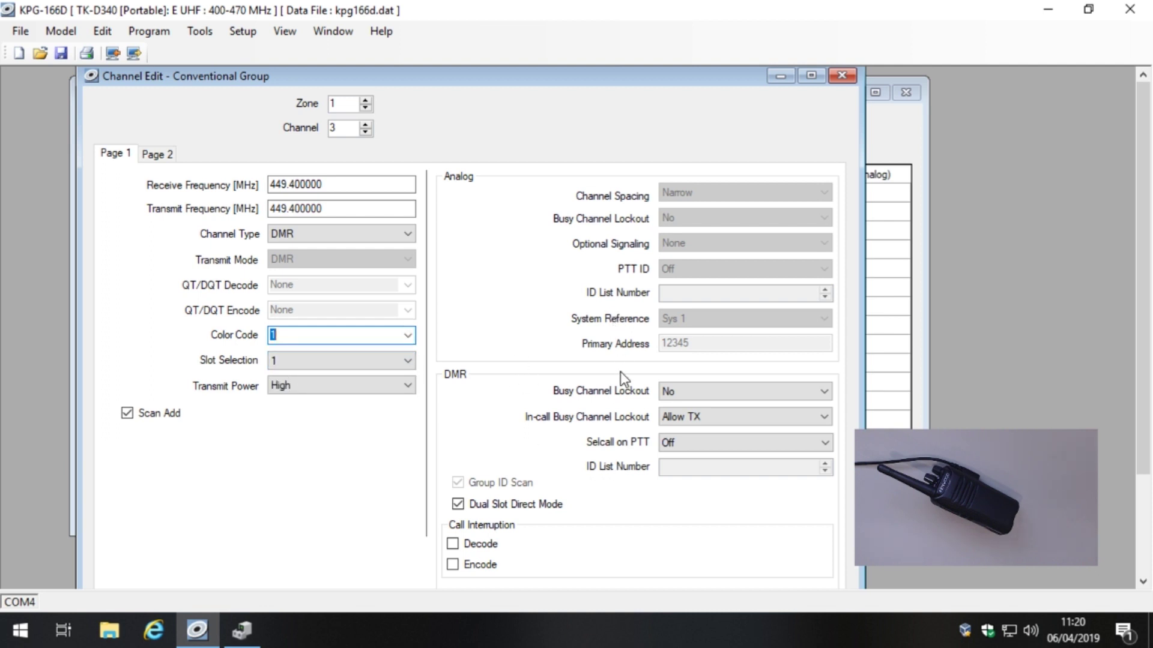
Set Selcall on PTT for channel 3 to Group Call with ID List Number 1
click(689, 443)
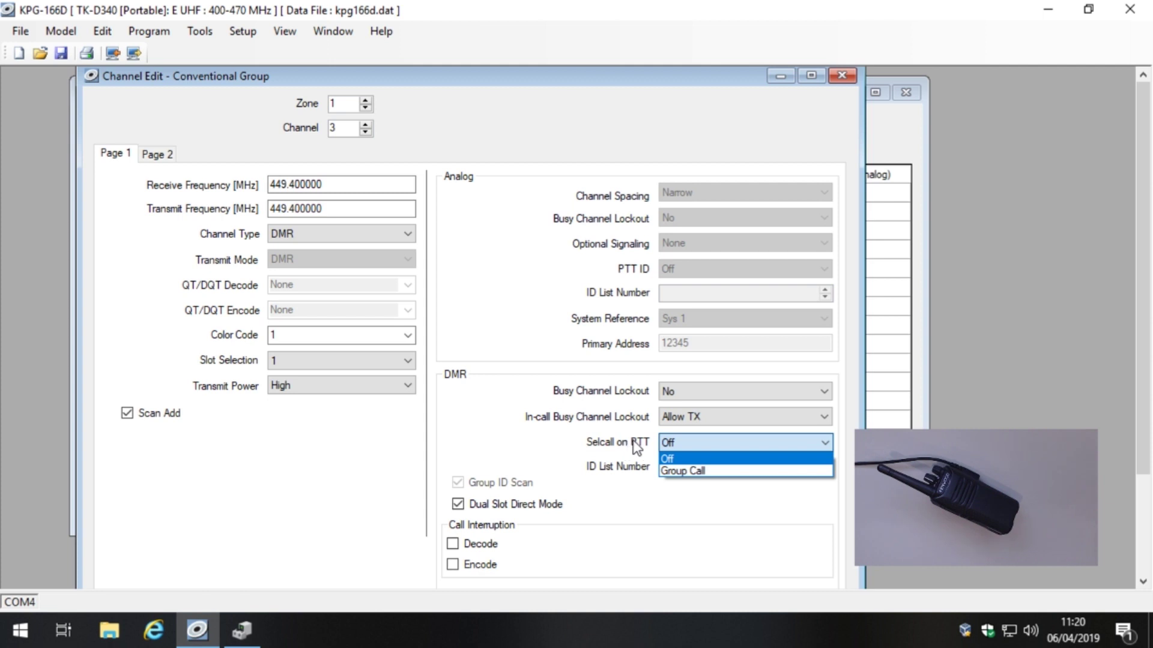
click(719, 470)
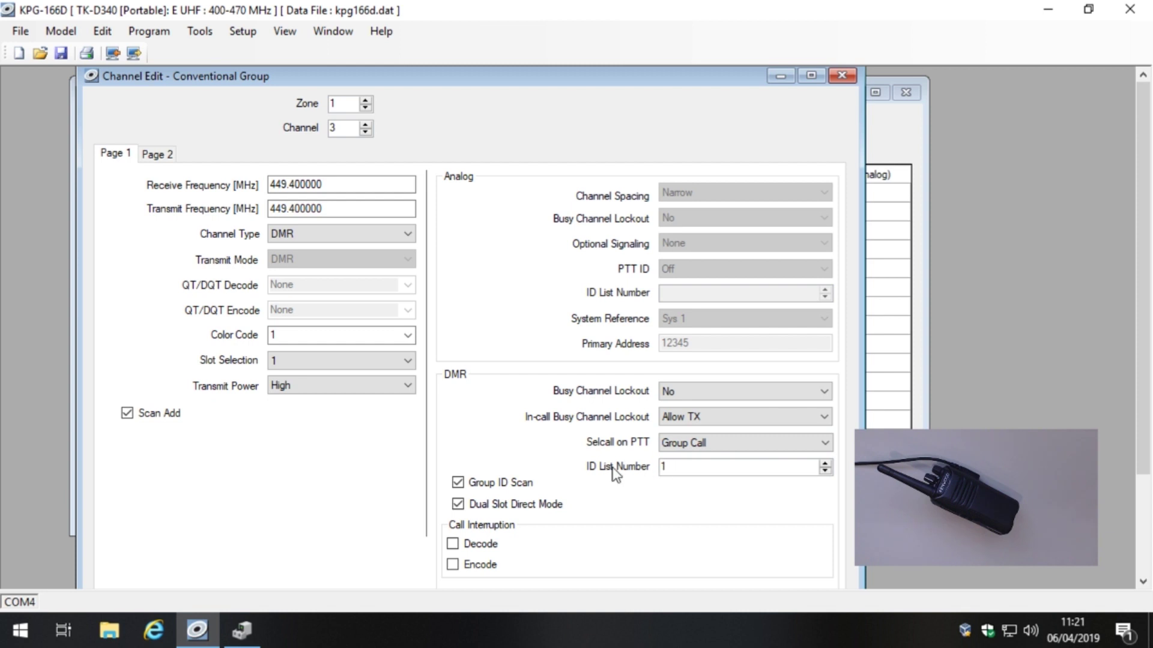
double_click(675, 467)
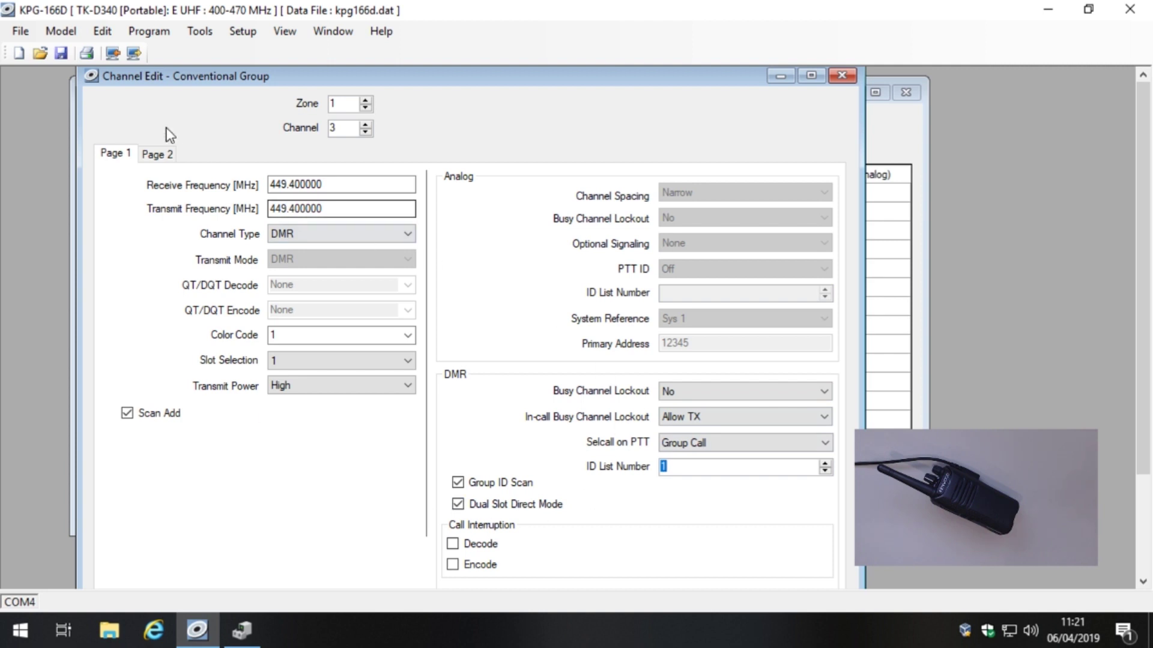
Open the DMR settings, maximize their window, and display the Group ID List
click(108, 33)
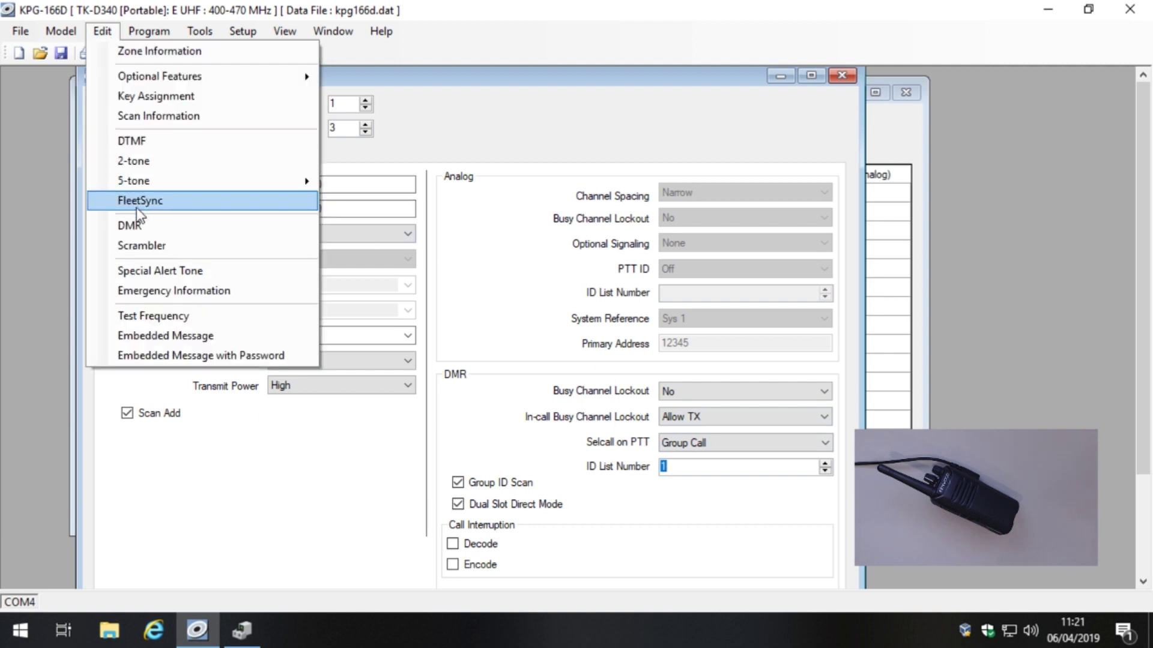
click(145, 227)
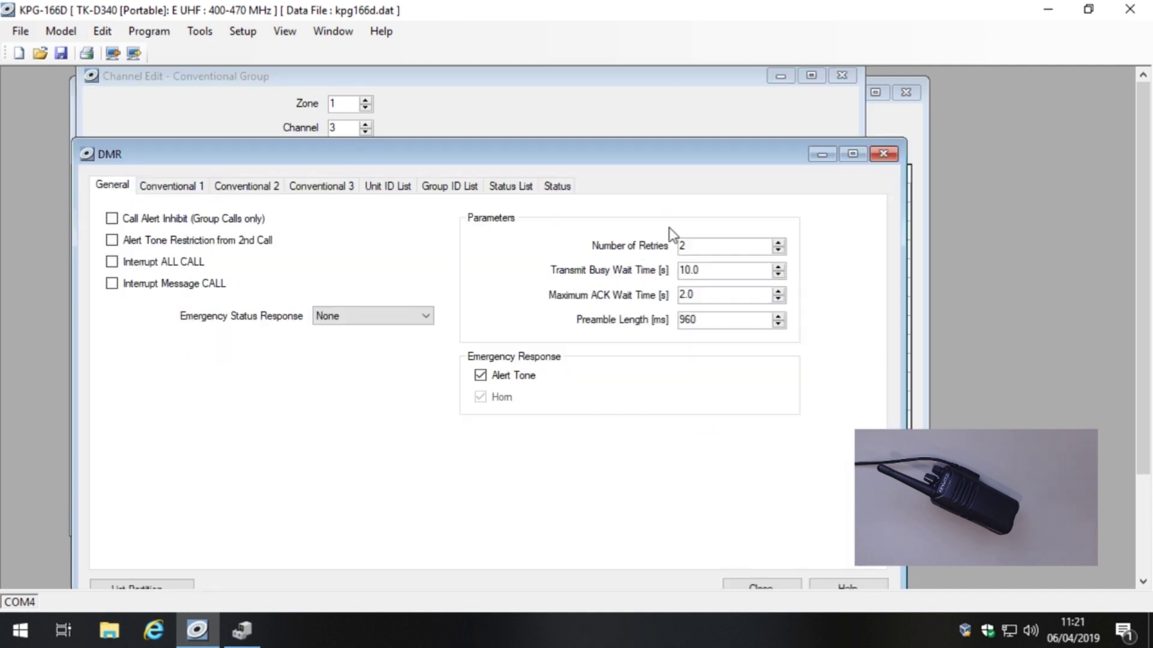
click(853, 155)
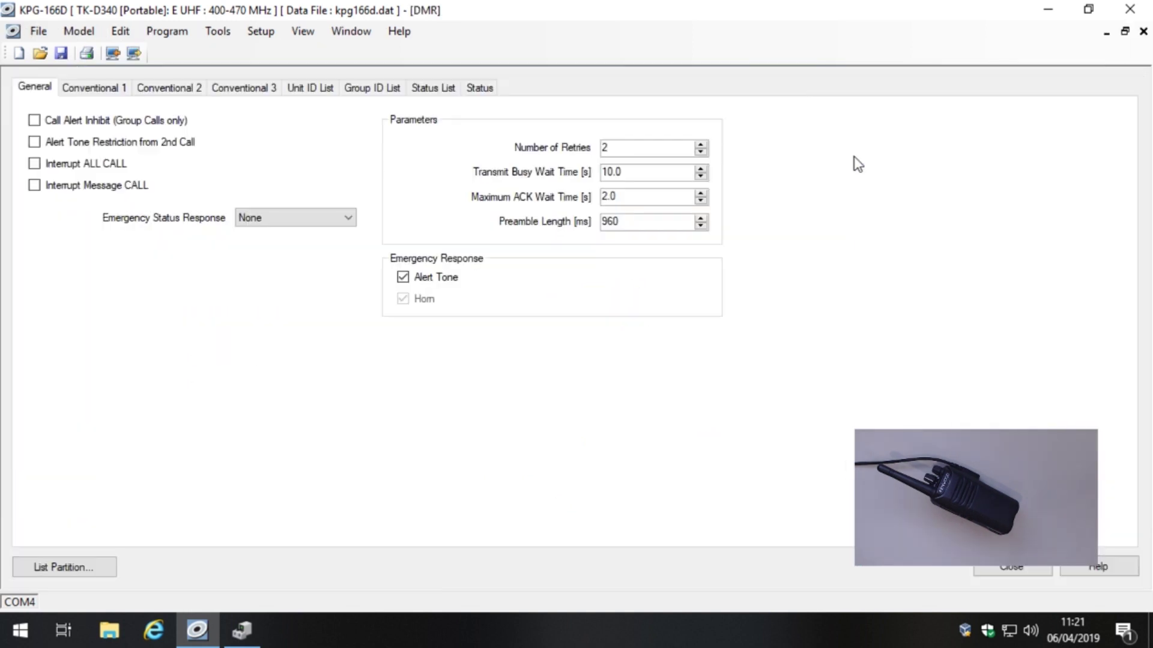
click(379, 89)
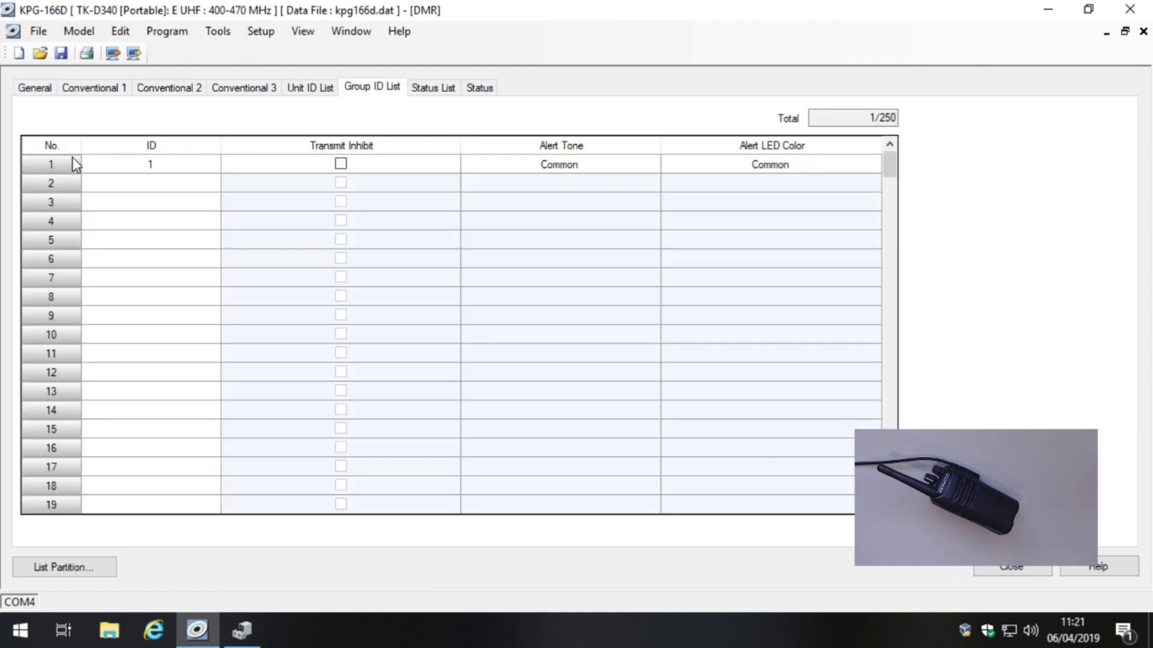
Check channel 3's ID List Number in Channel Edit against the entries of the DMR Group ID List
click(351, 31)
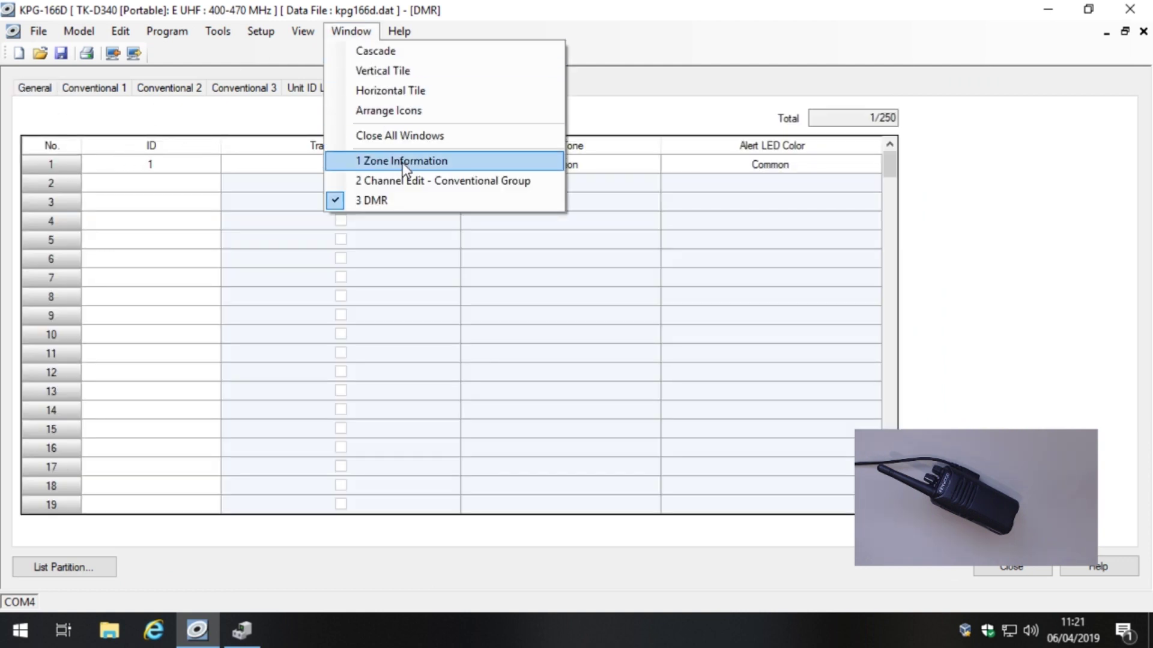
click(416, 179)
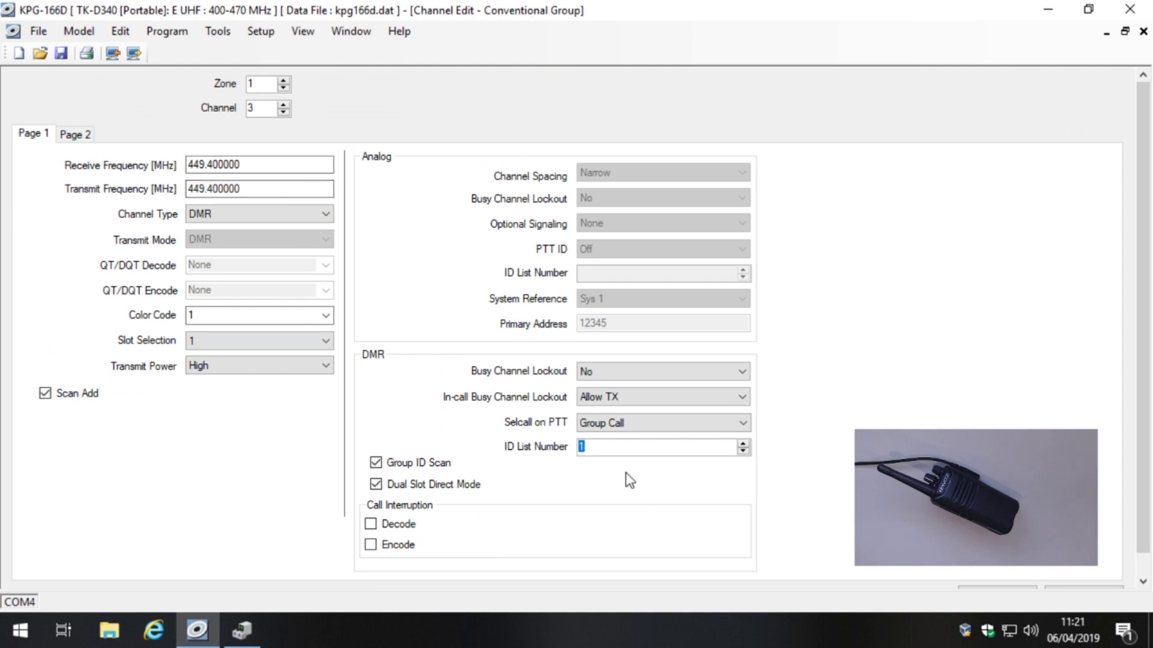
click(602, 446)
click(305, 33)
mouse_move(357, 27)
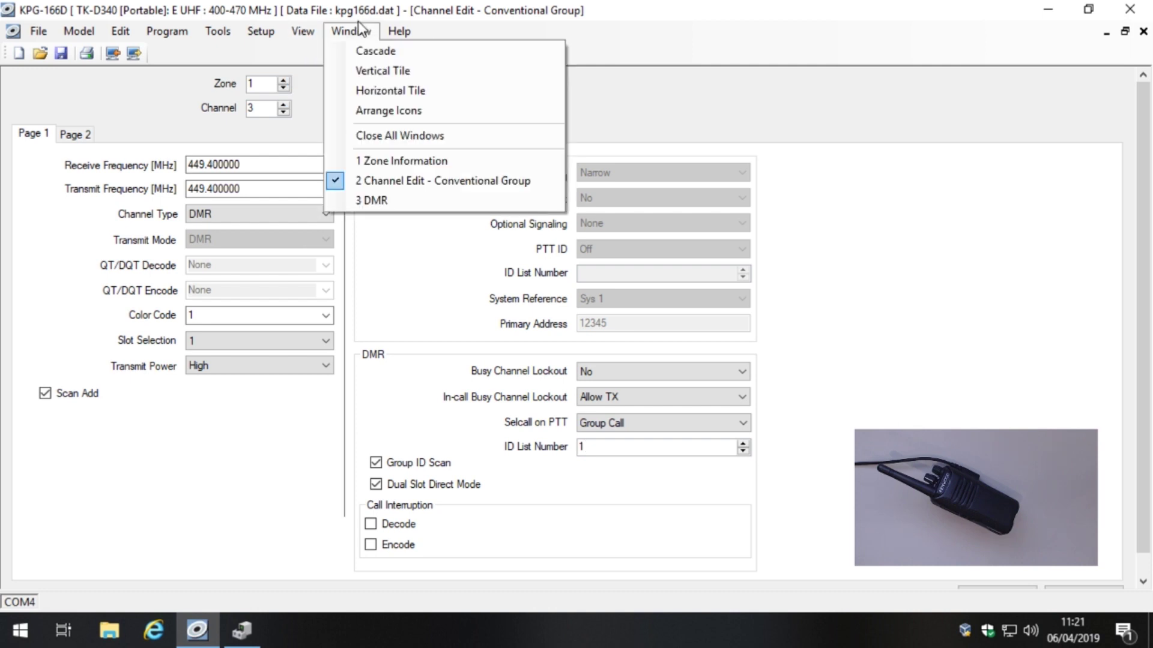
click(418, 206)
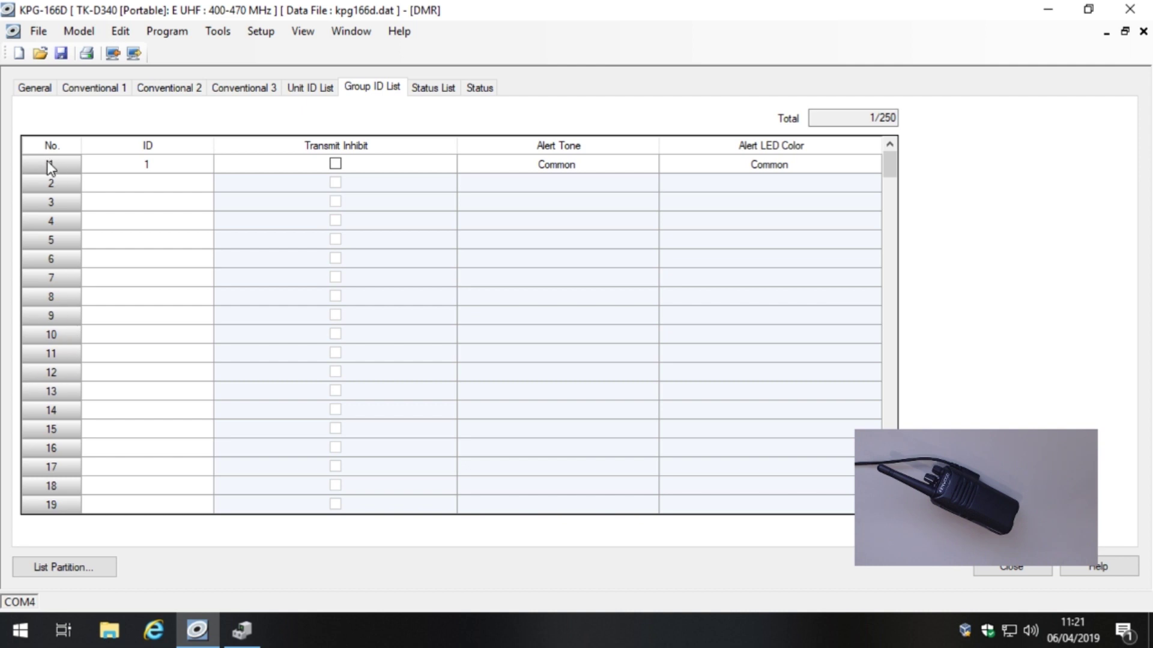
Set the ID of entry 1 in the Group ID List to 100
click(142, 163)
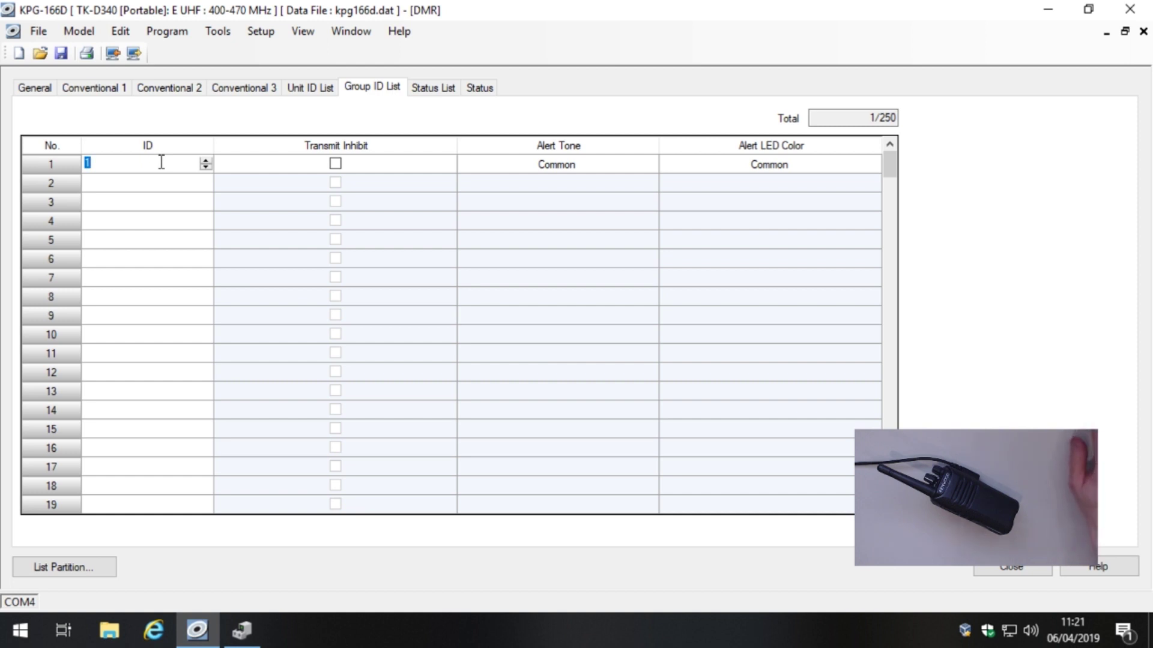
text(100)
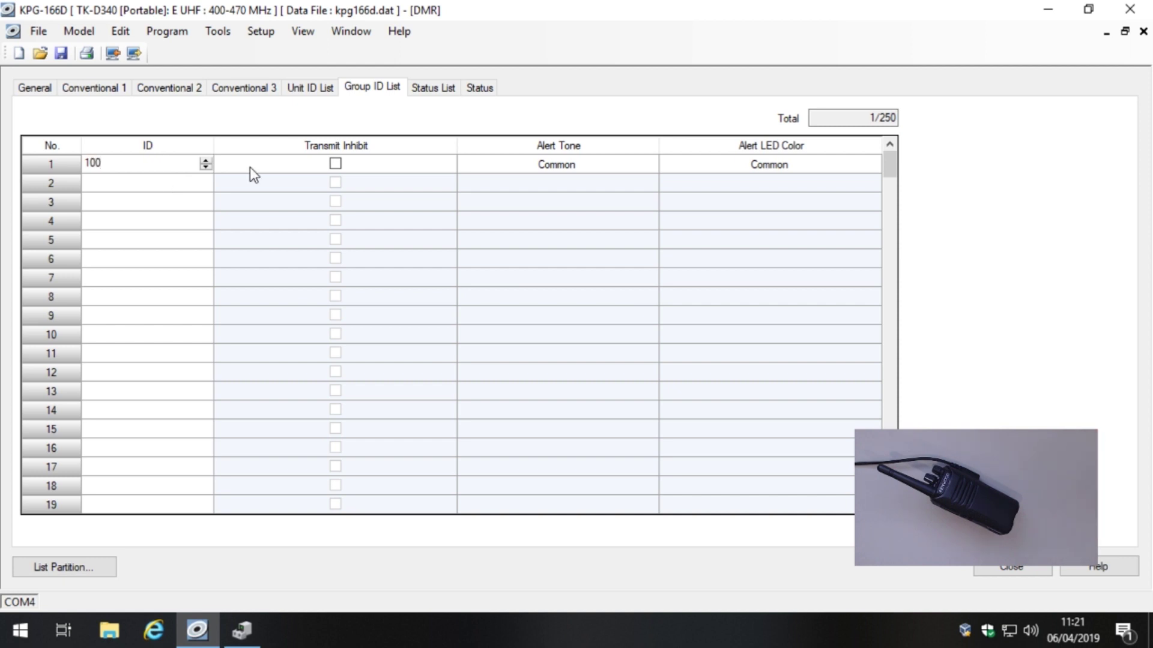
click(388, 166)
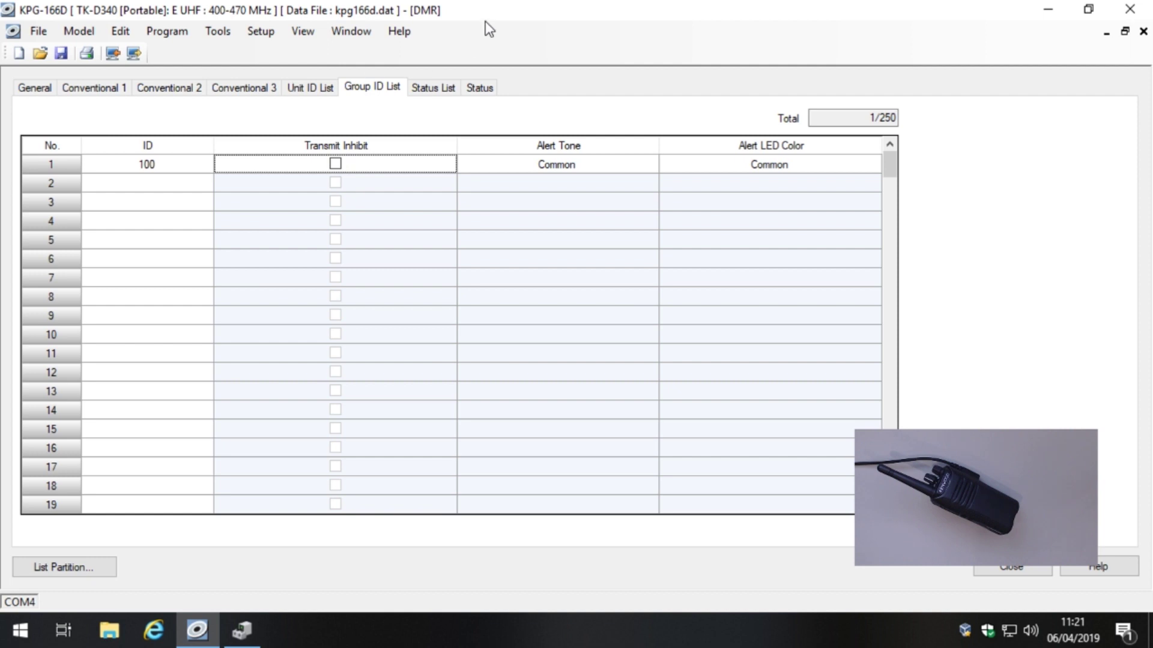
Compare channel 3's group call list number with the ID assigned to entry 1 of the Group ID List
click(351, 31)
click(415, 180)
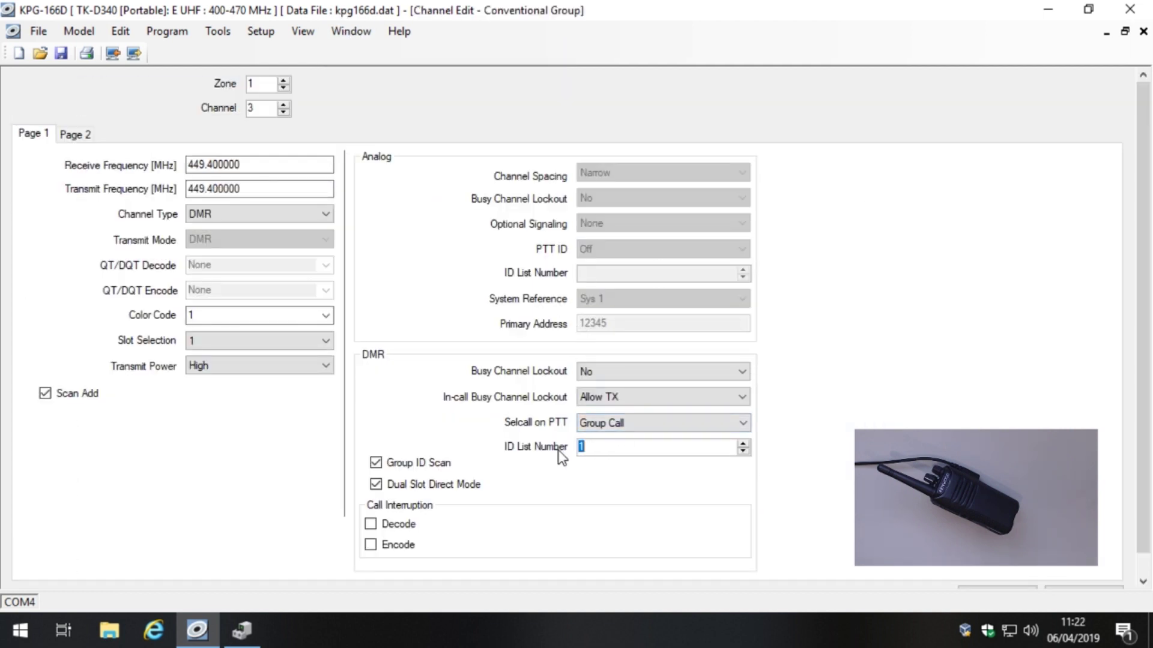
click(607, 448)
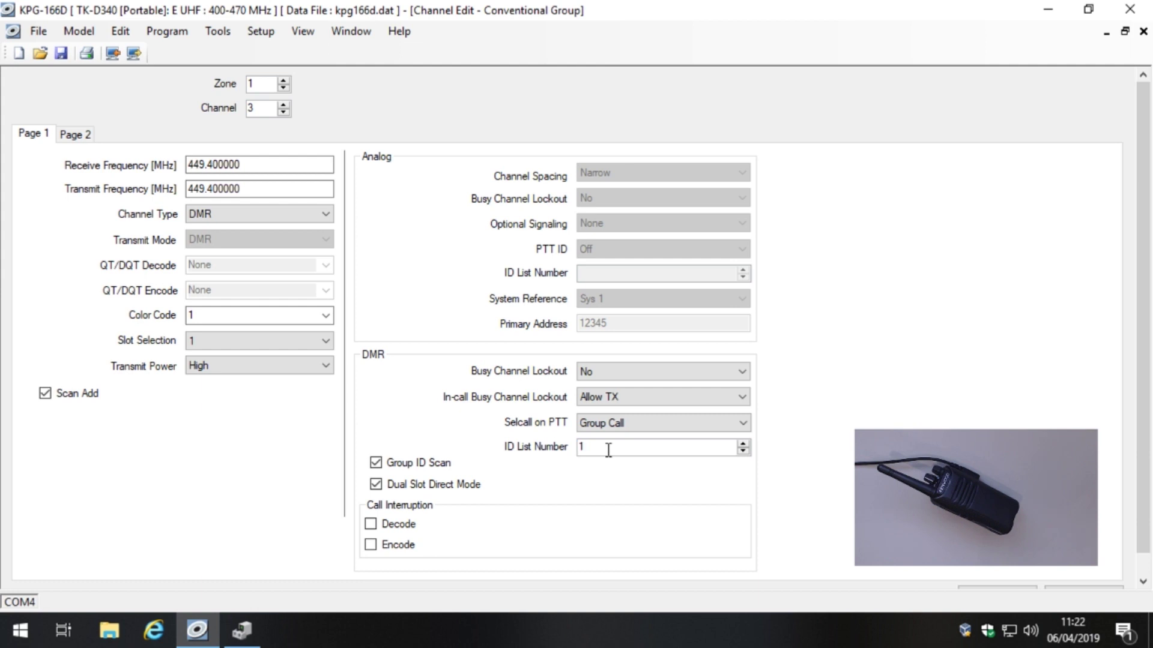
click(355, 31)
click(391, 201)
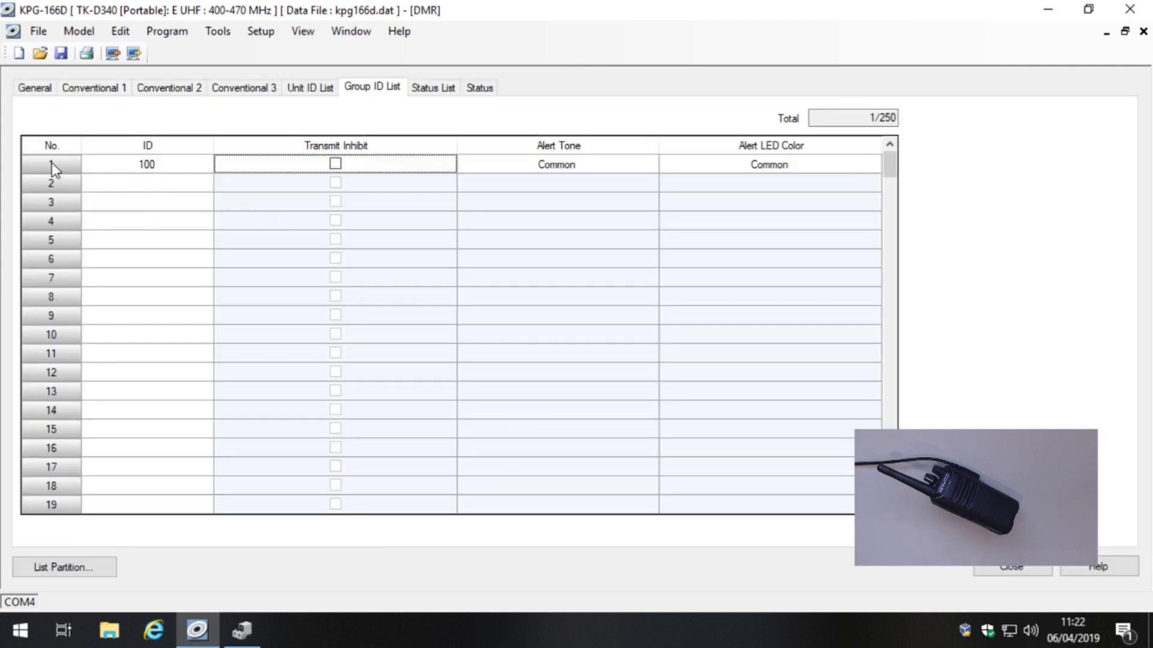
click(184, 165)
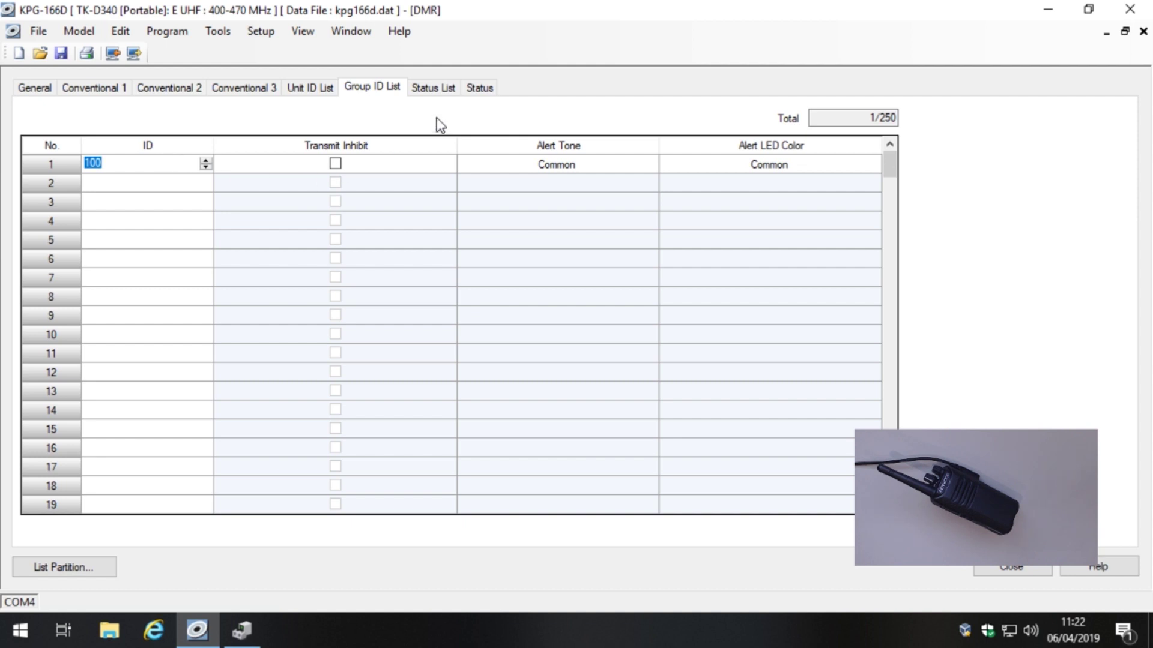
Look through the DMR status, unit ID, group ID and conventional settings
click(435, 92)
click(478, 90)
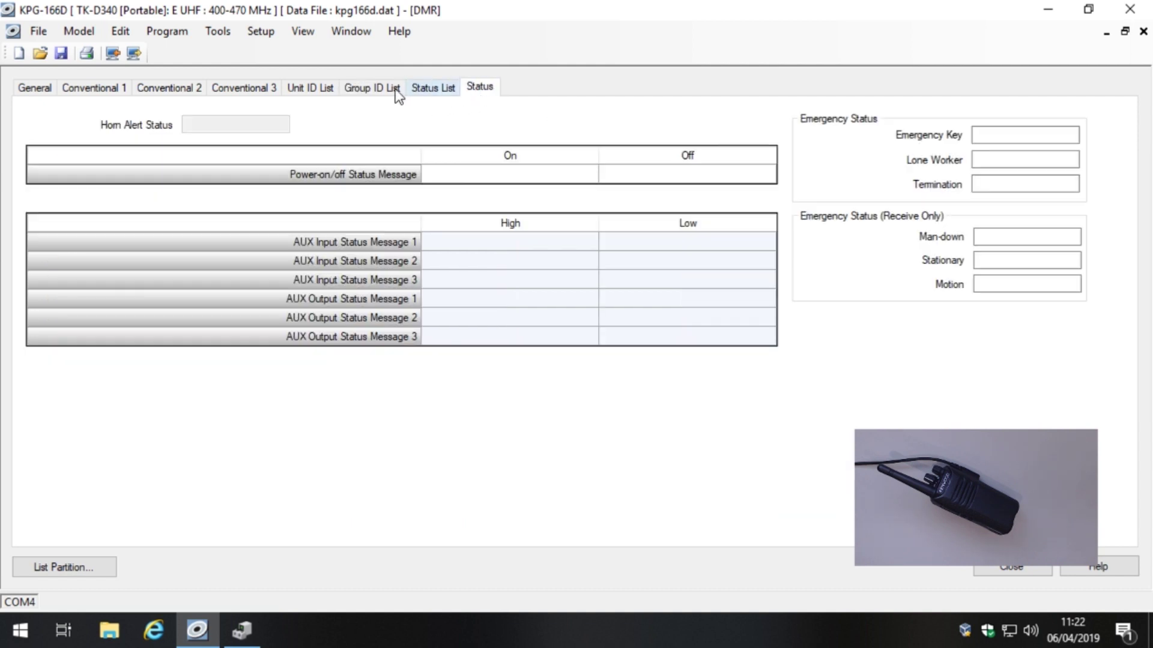
click(356, 85)
click(305, 88)
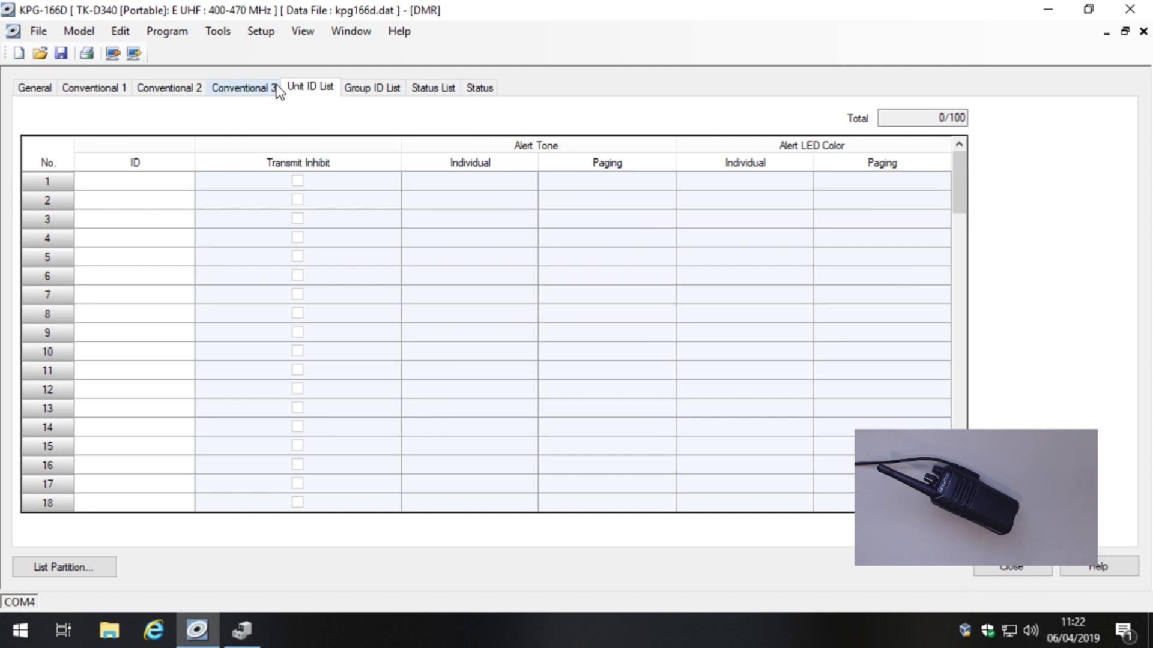
click(240, 88)
click(186, 89)
click(111, 89)
Enable Alert Tone Restriction from 2nd Call in the general DMR settings
click(40, 89)
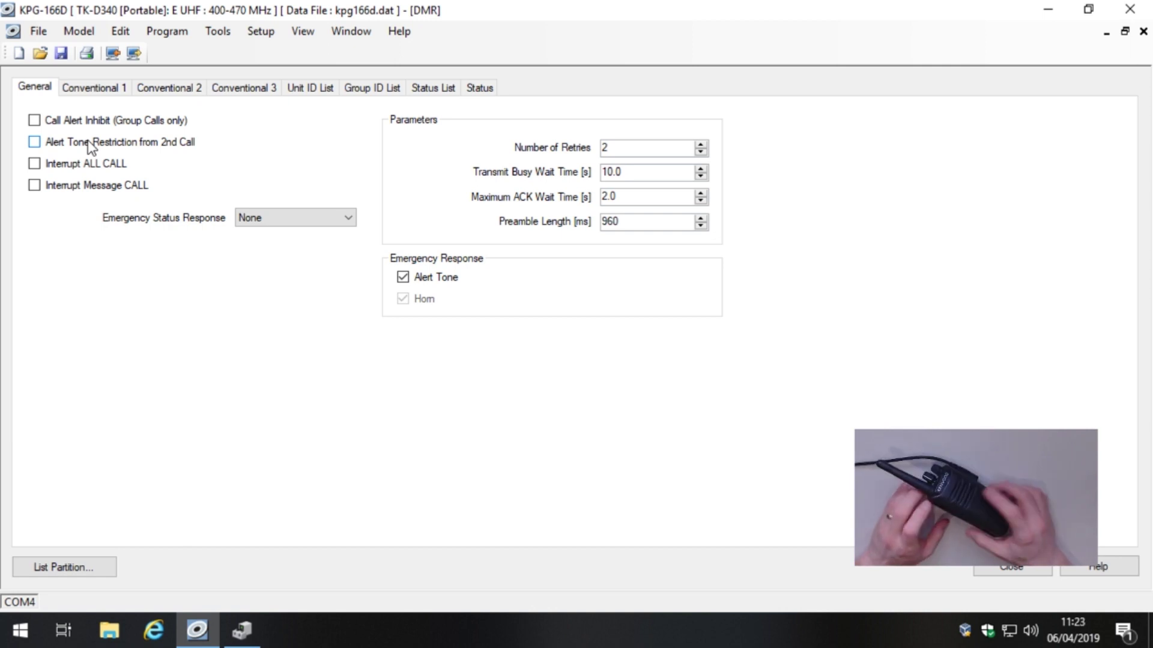
click(88, 139)
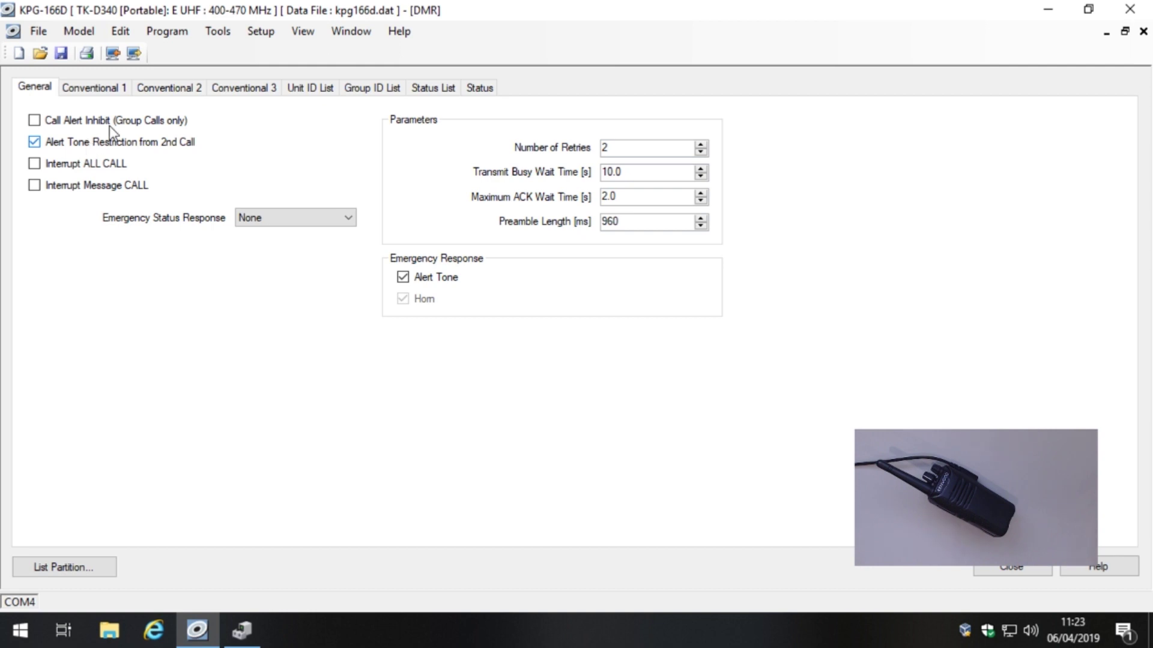
Examine the radio's own Unit ID in the Conventional 1 settings and the audio options in Conventional 2
click(113, 90)
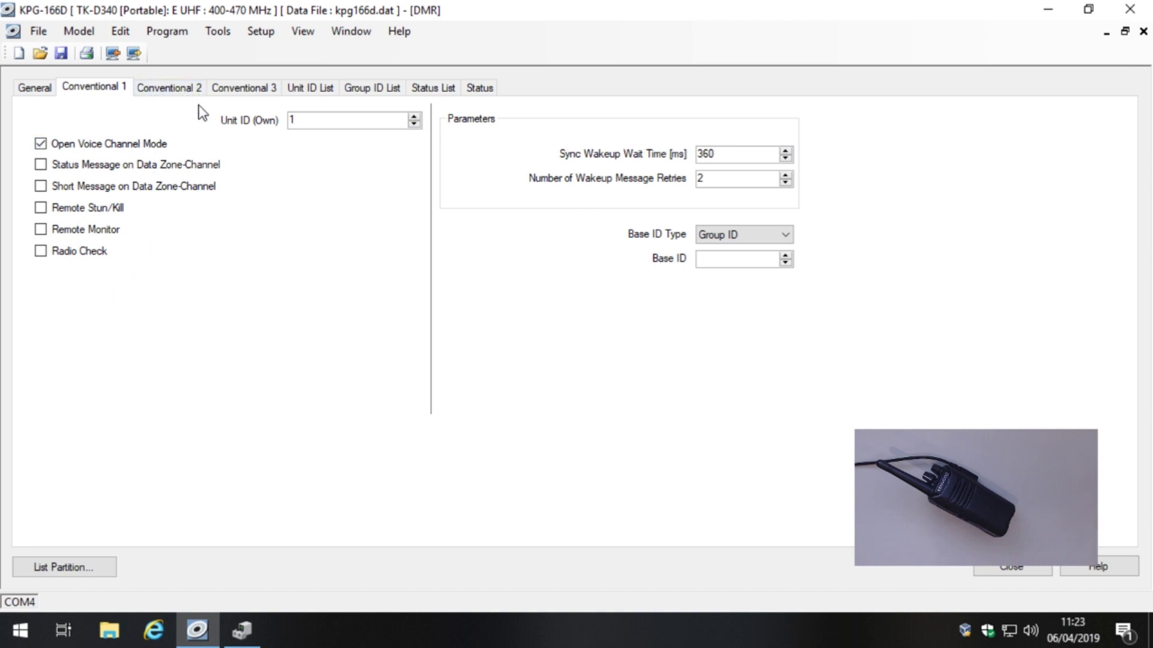
double_click(301, 118)
click(363, 118)
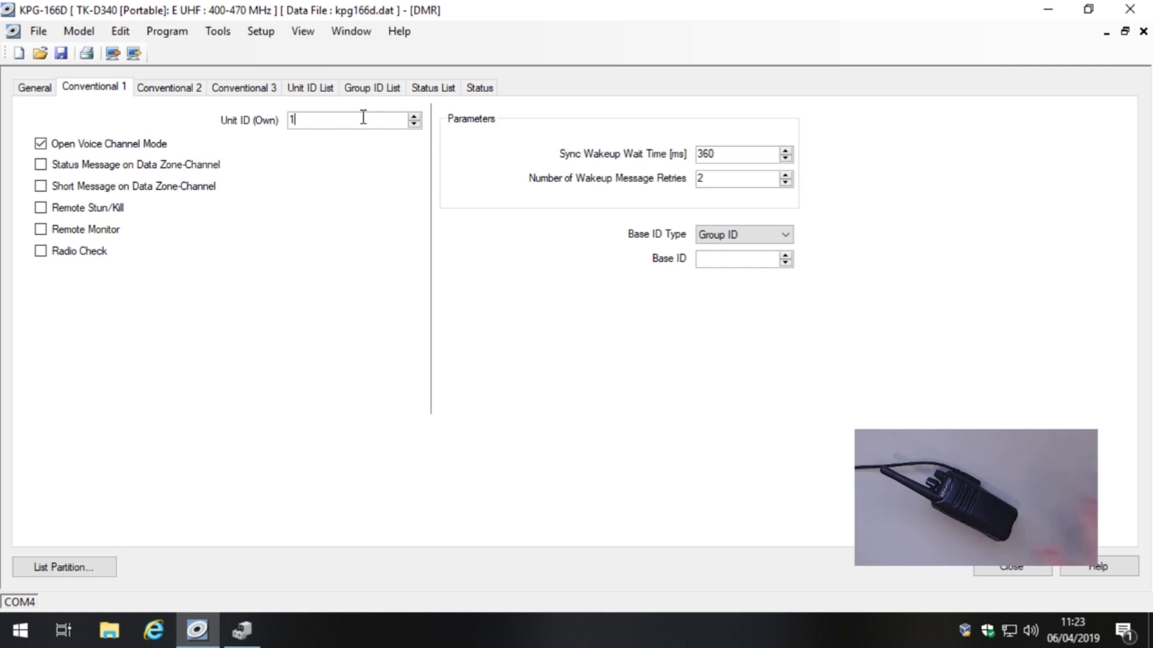
drag(363, 117, 259, 116)
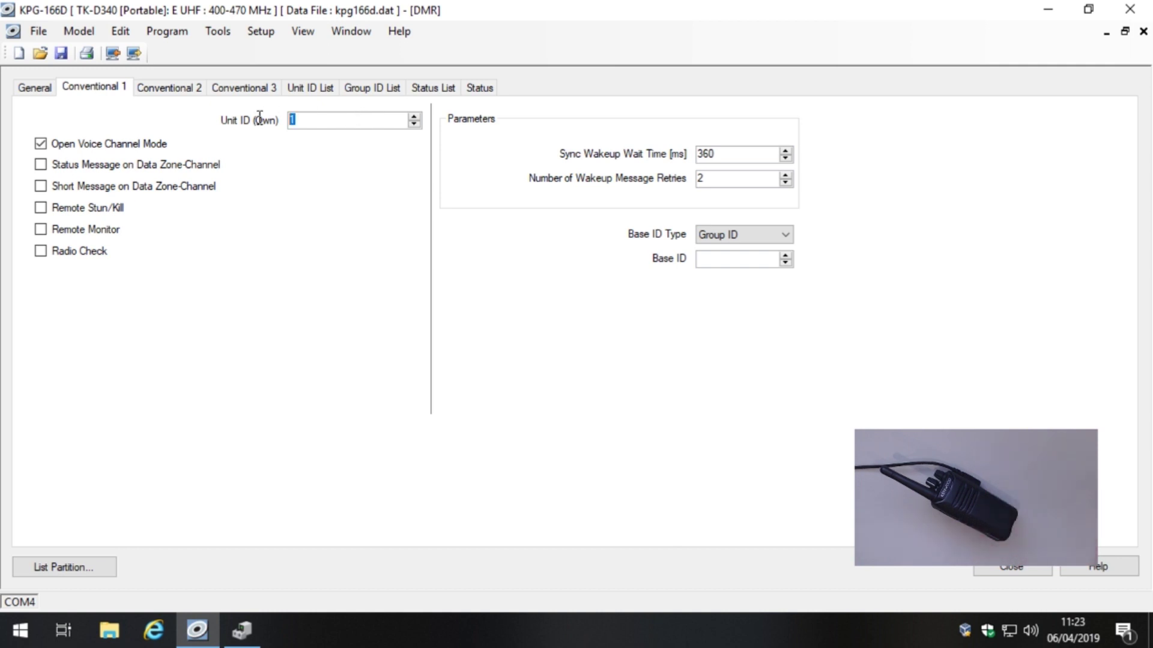
click(307, 119)
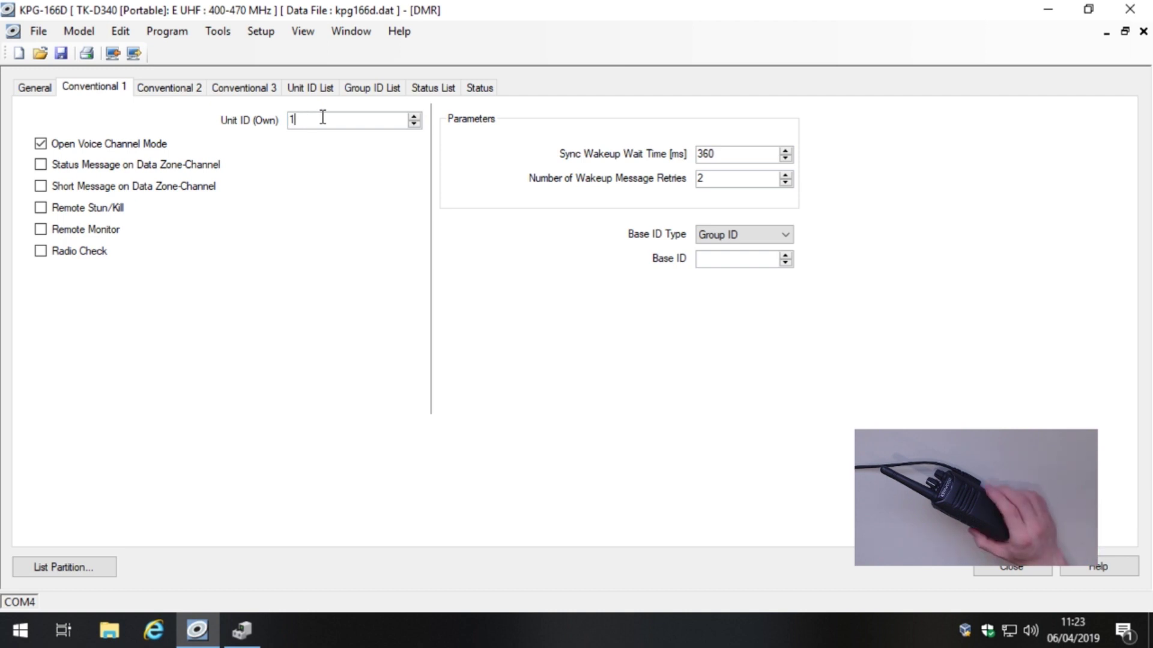
drag(325, 117, 247, 126)
click(307, 119)
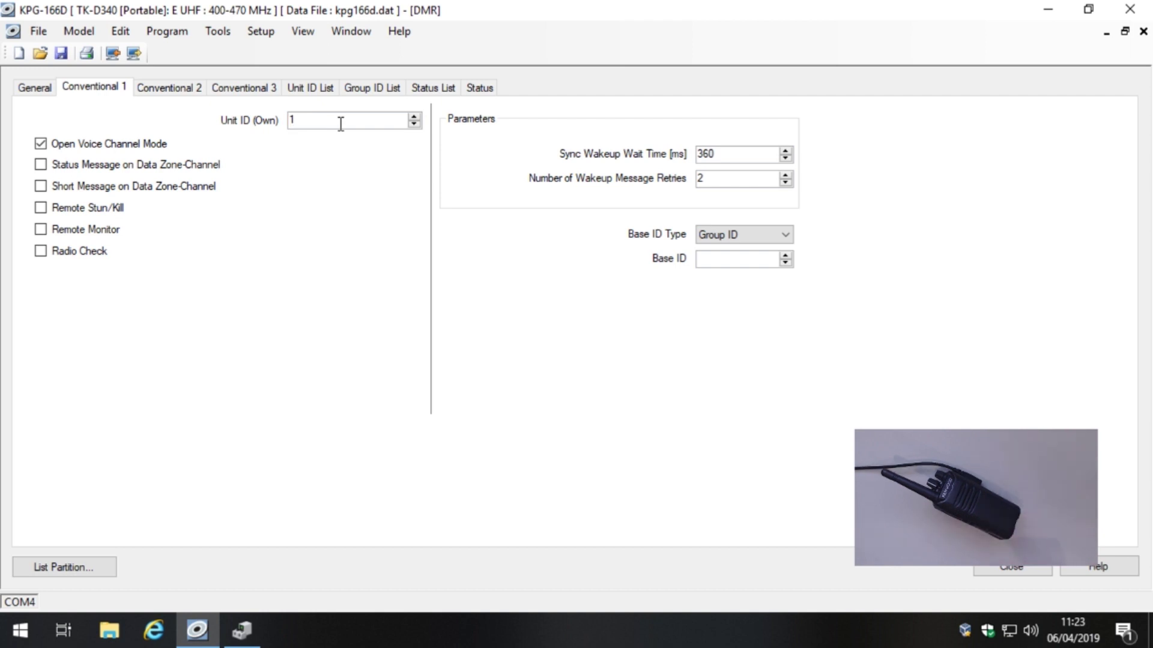
click(155, 92)
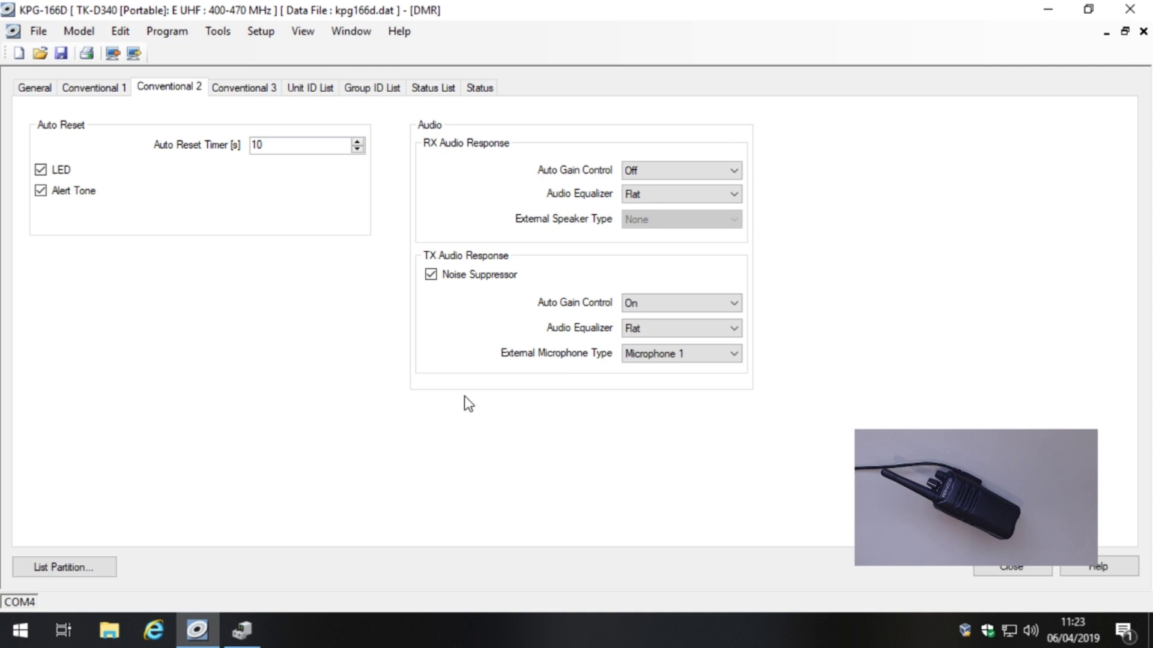
Inspect the available Group Call alert LED colors in the Conventional 3 settings, keeping Orange selected
click(248, 90)
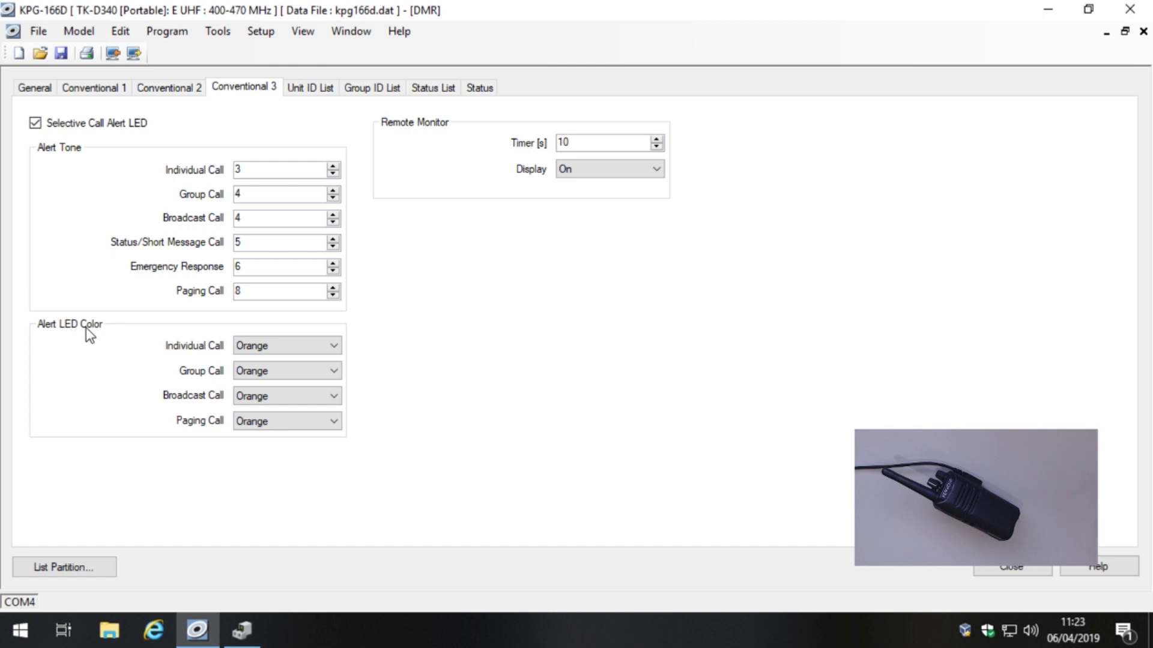
click(315, 371)
click(307, 386)
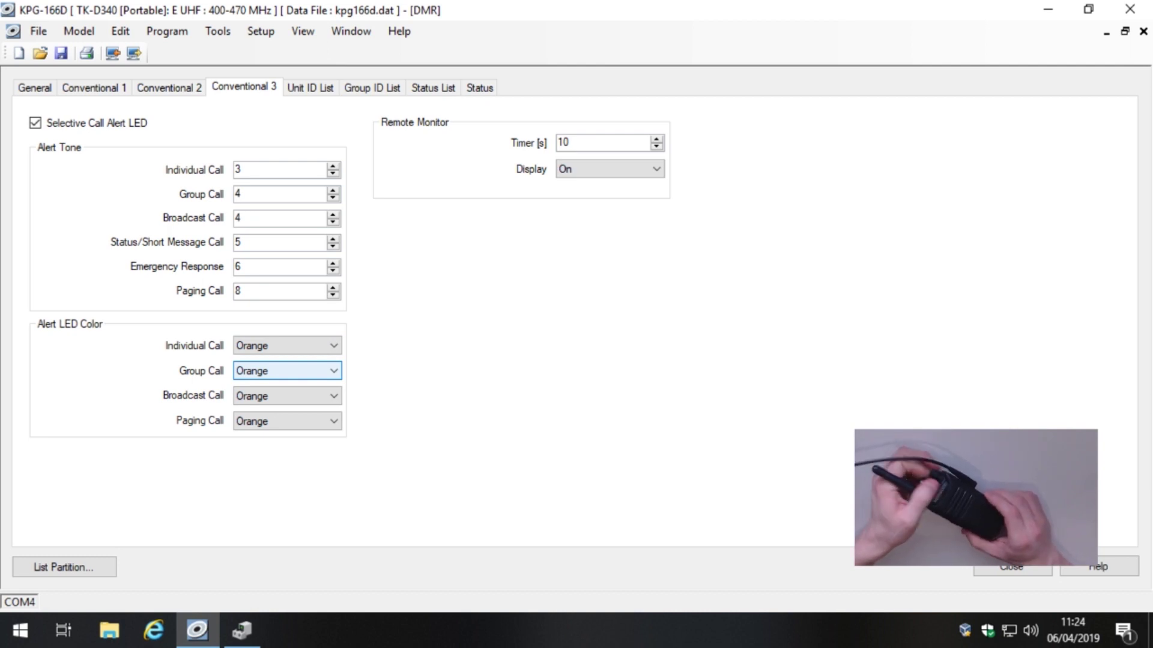
click(265, 372)
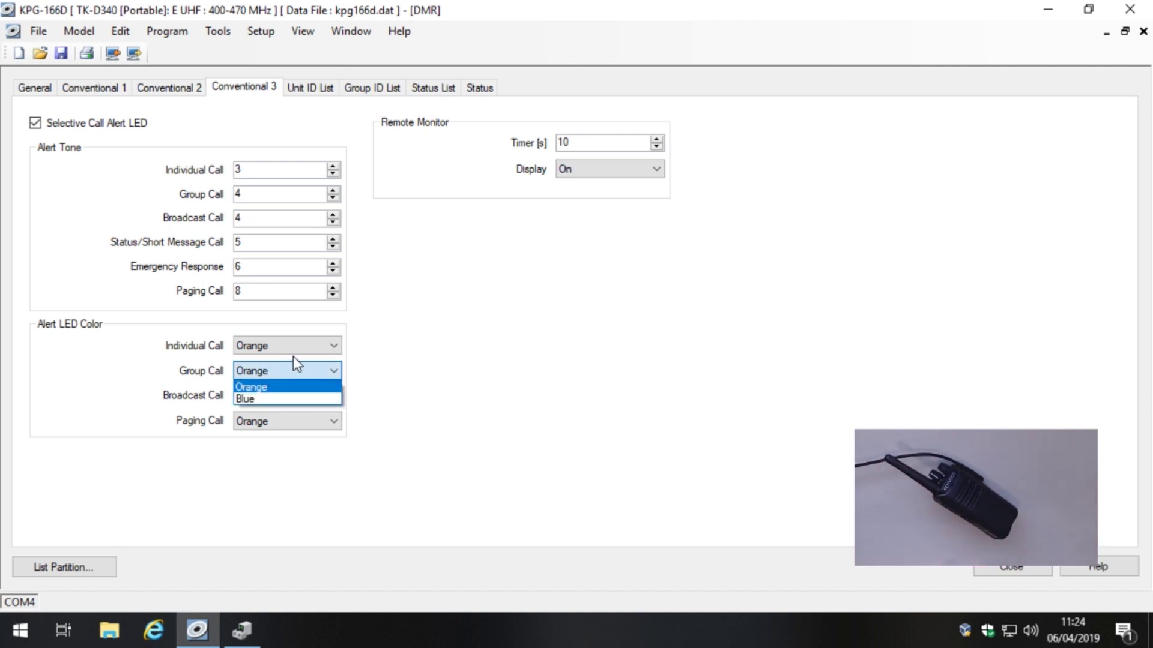
click(310, 383)
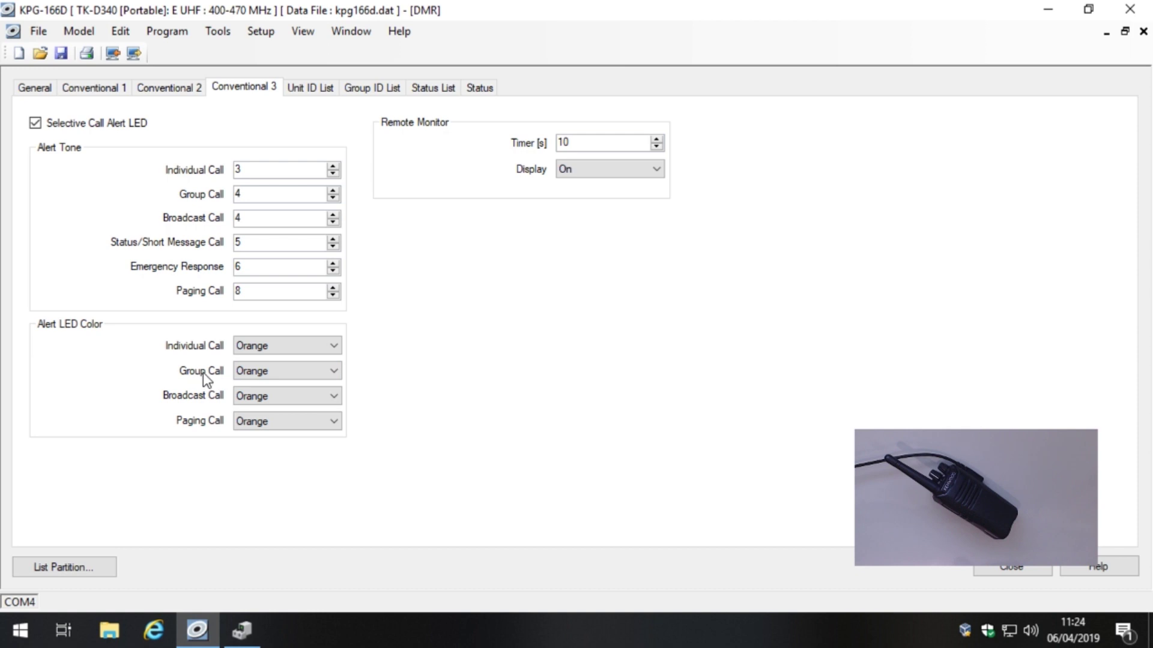
Set the Group Call alert LED color to Blue and keep Orange for Individual Call
click(262, 372)
click(276, 399)
click(266, 351)
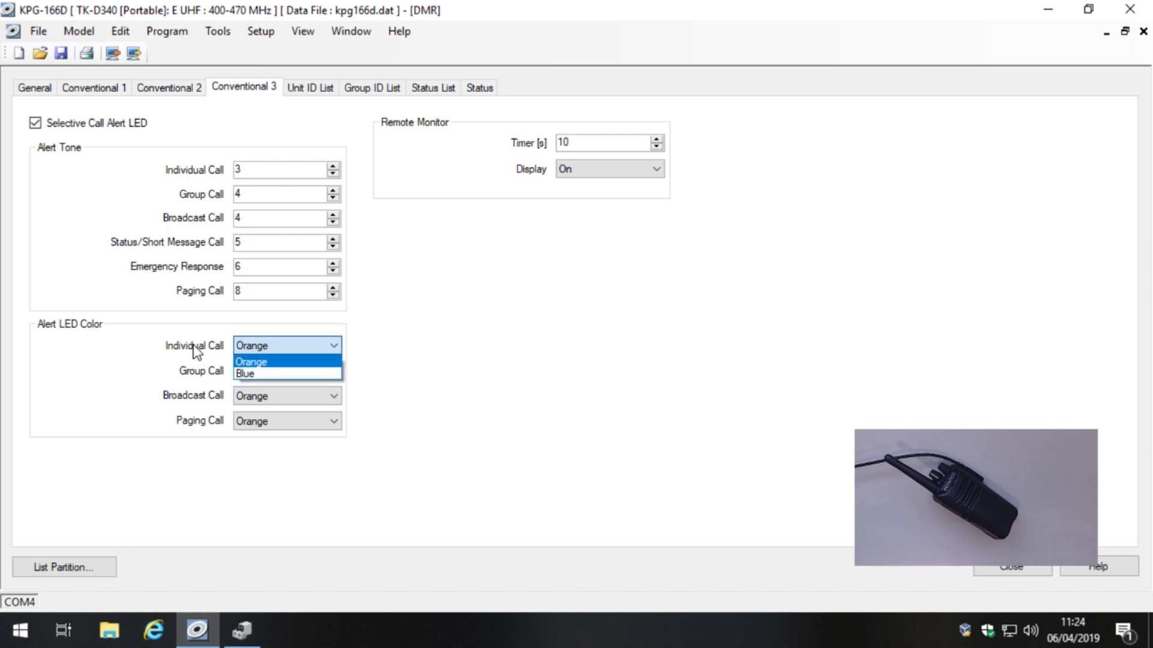
click(265, 363)
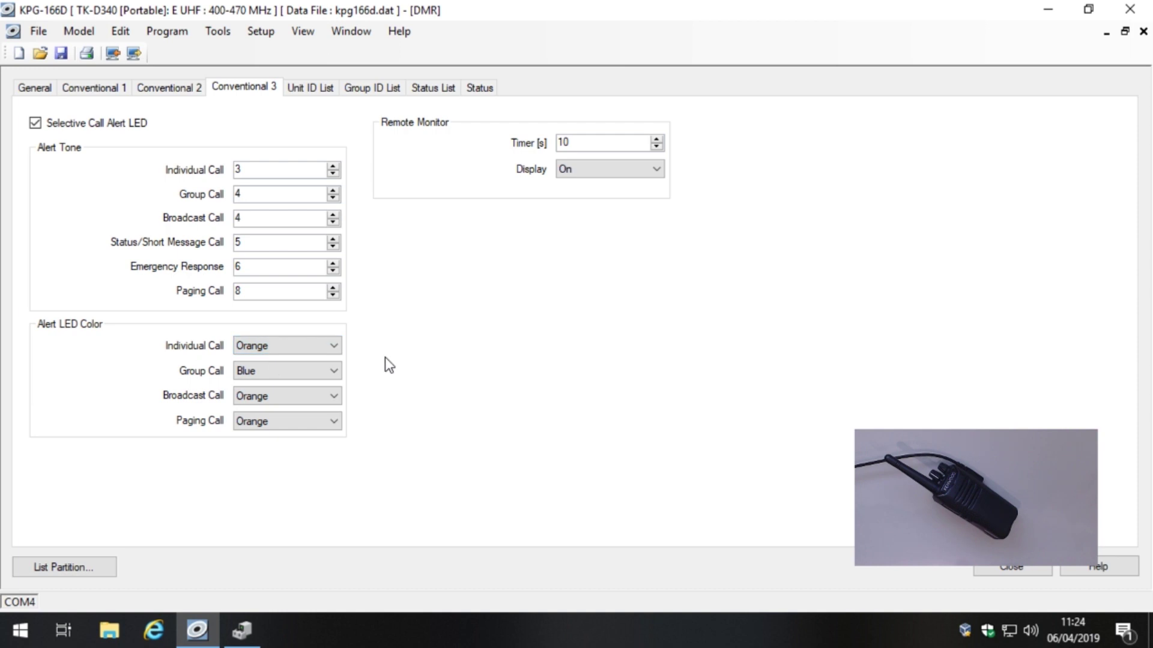
Try Blue as the Individual Call alert LED color, then restore Orange for both Individual Call and Group Call
click(258, 351)
click(250, 372)
click(252, 354)
click(252, 357)
click(261, 373)
click(259, 380)
click(257, 373)
click(262, 385)
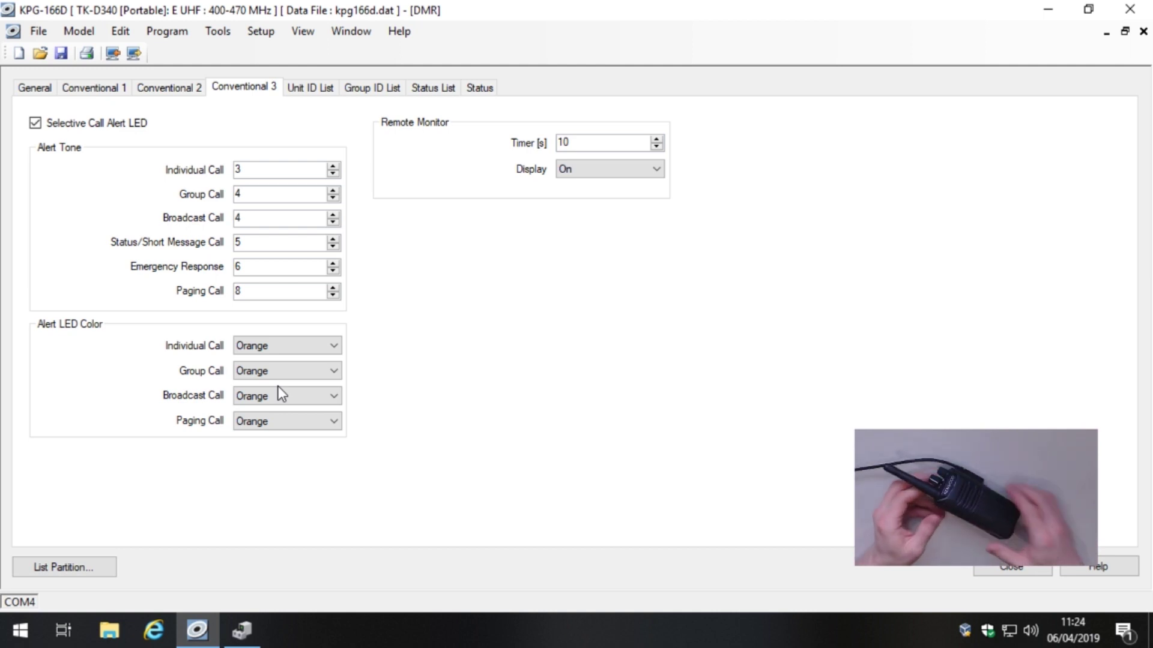
Review the DMR Unit ID List and the Selcall on PTT options of channel 3, keeping Group Call selected
click(318, 90)
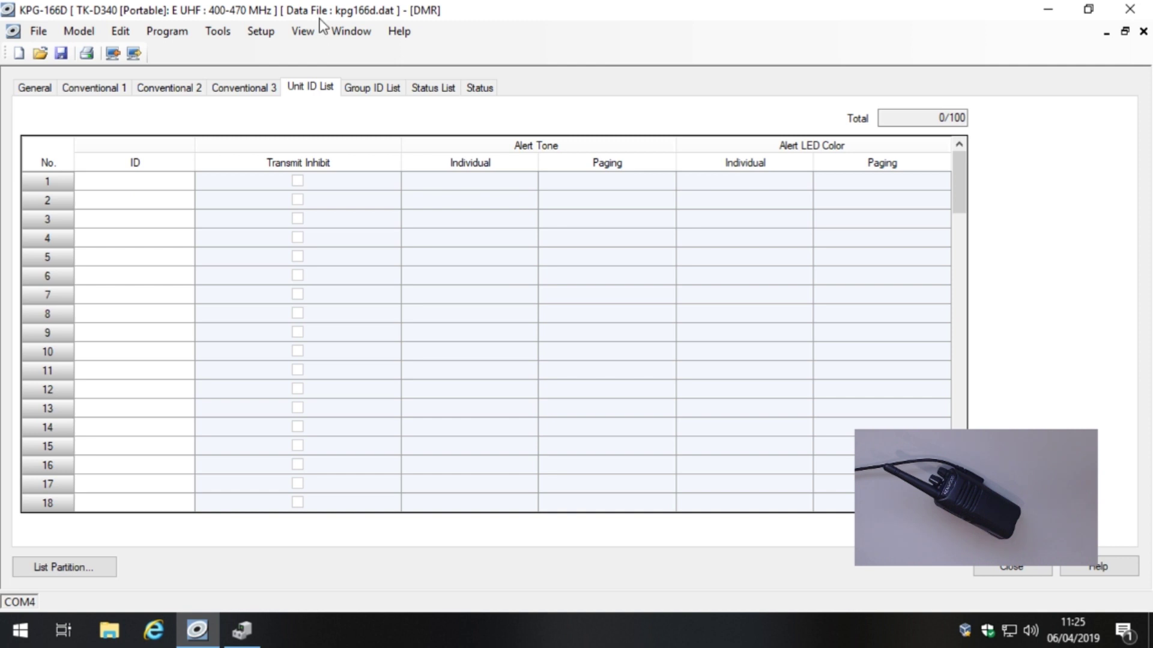
click(350, 30)
click(384, 181)
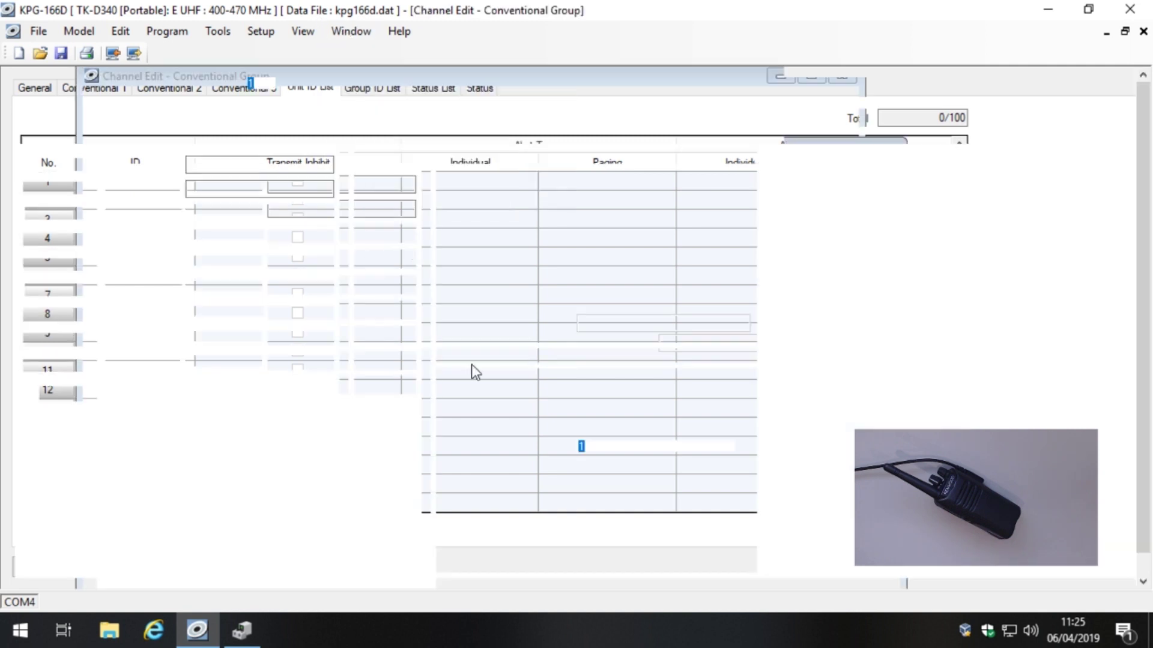
click(683, 425)
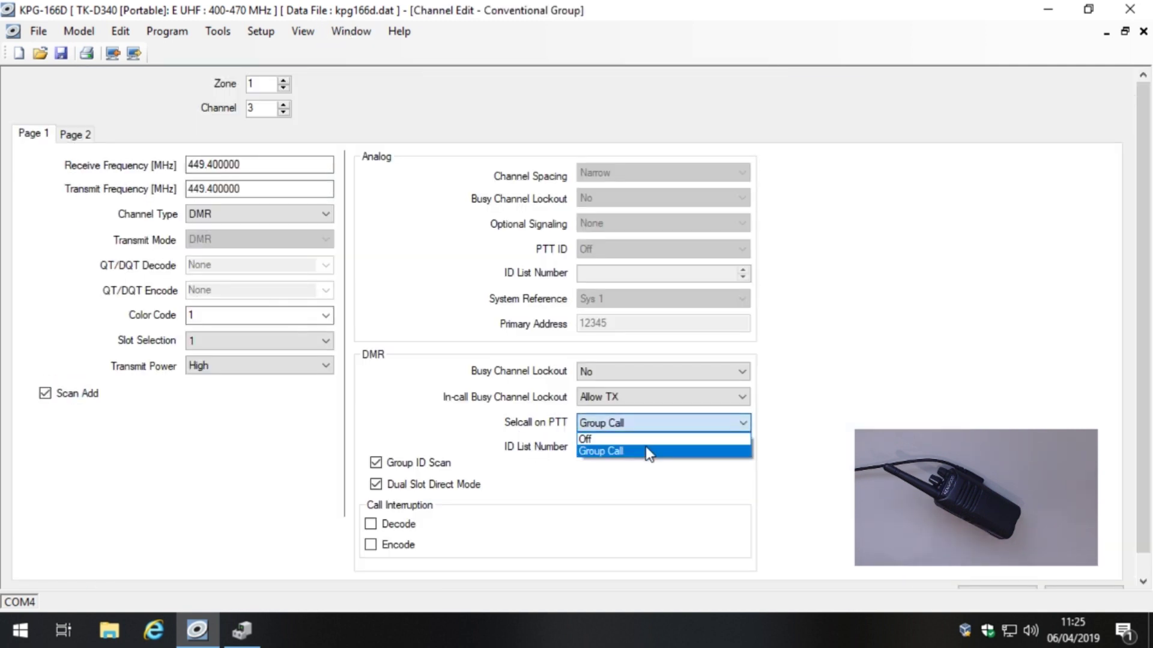
click(647, 427)
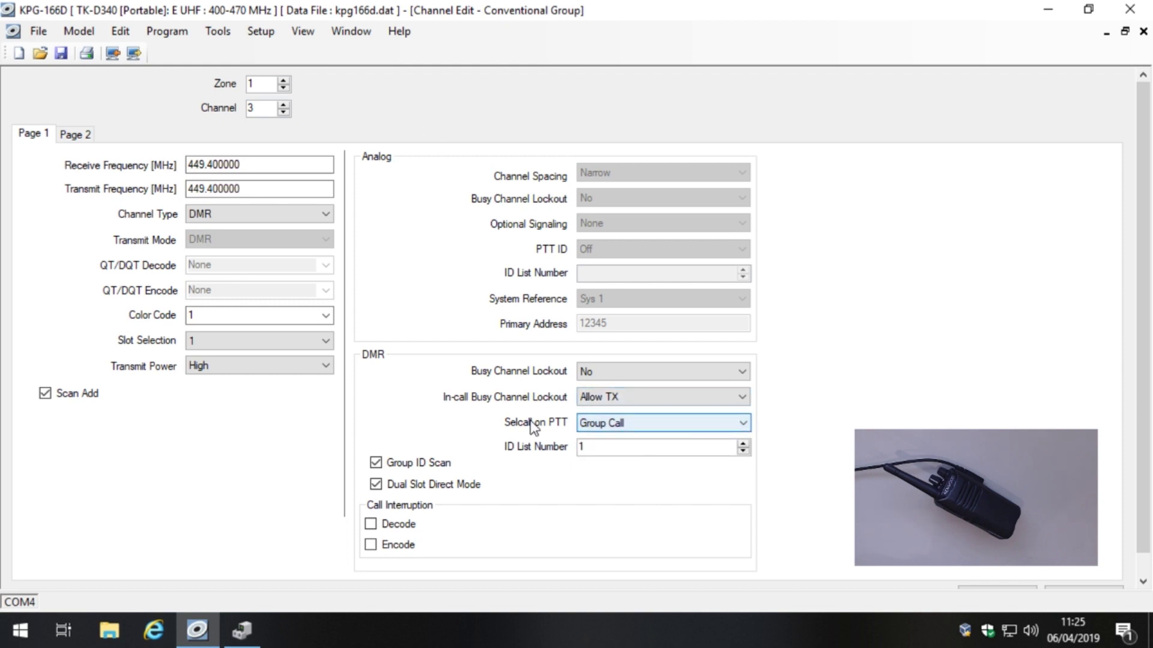
Review the remaining DMR settings: Group ID List, Status List, Status and General
click(353, 33)
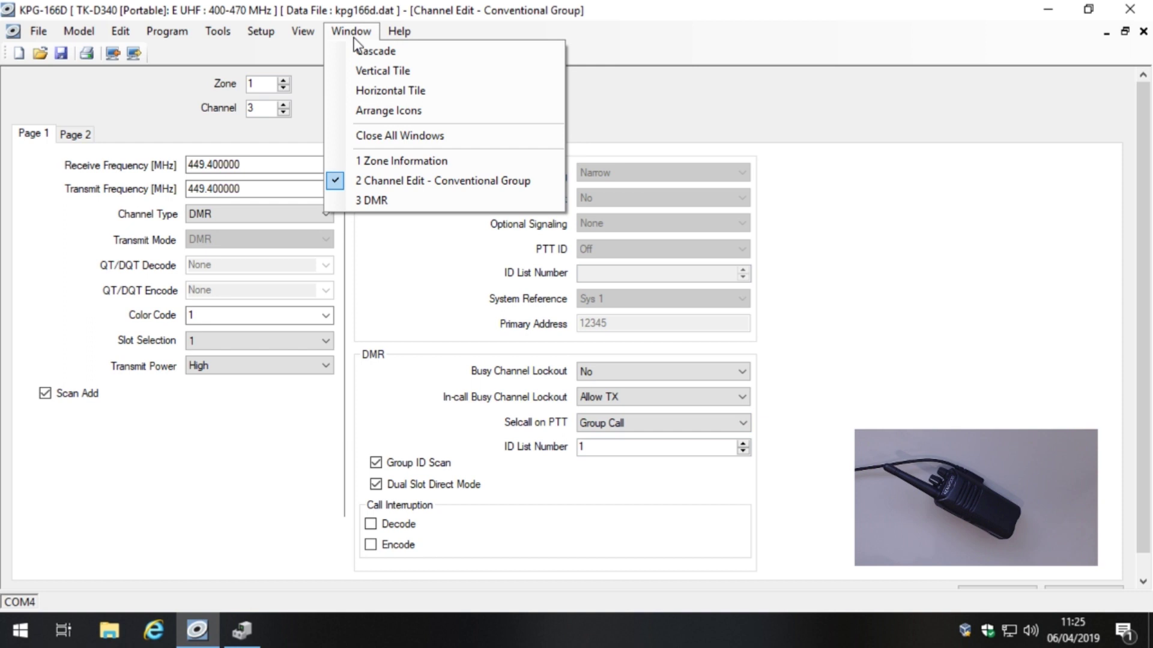
click(405, 200)
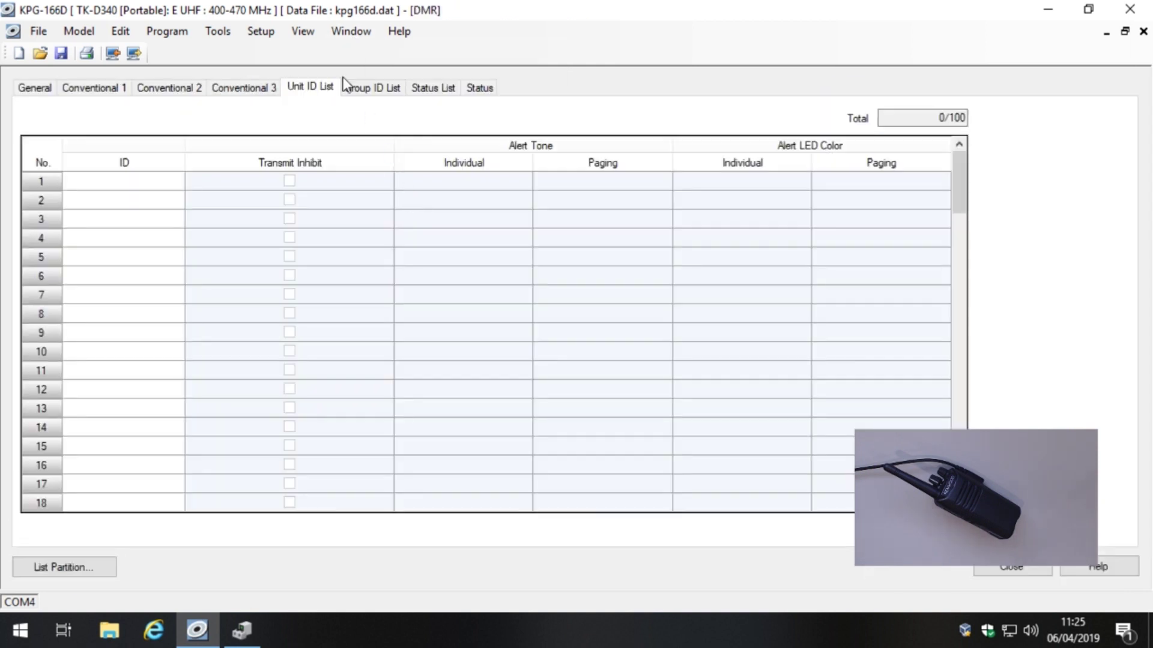
click(361, 88)
click(424, 88)
click(471, 87)
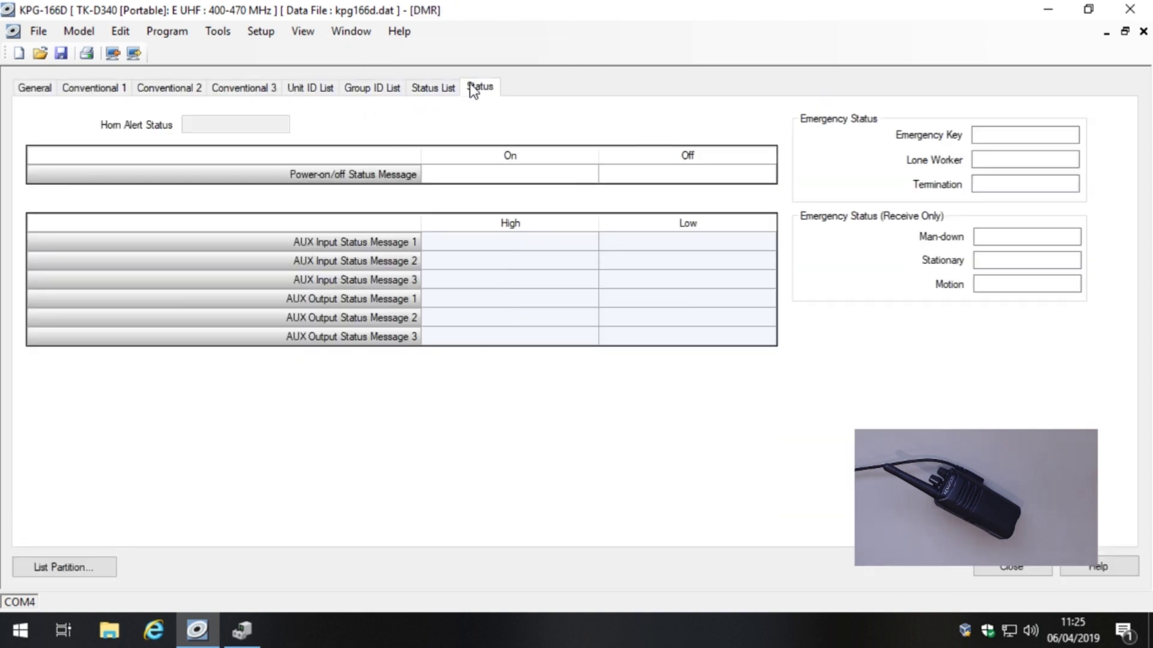
click(37, 88)
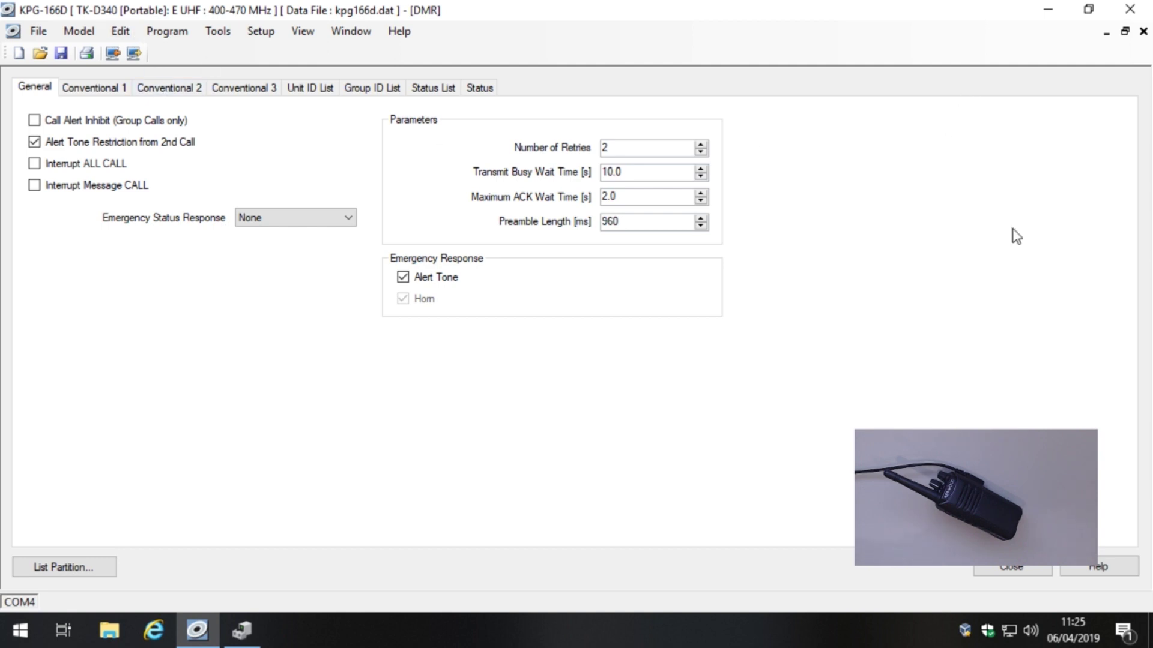
Close the DMR settings and the Channel Edit window to return to Zone Information
click(1022, 570)
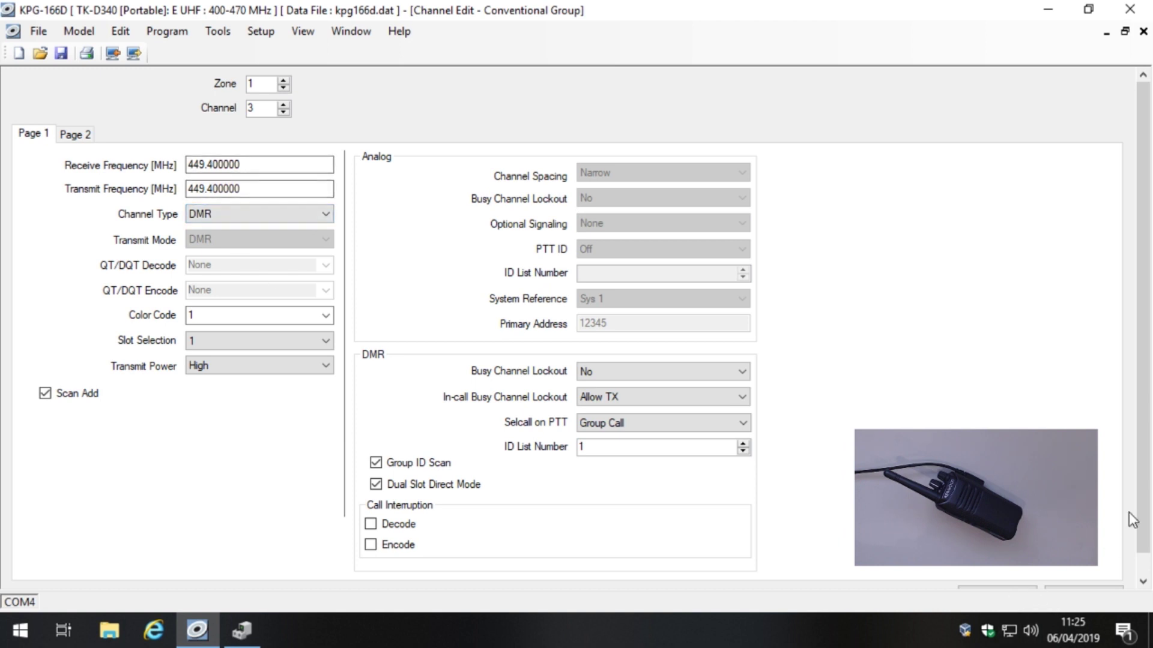
scroll(1129, 513, down, 1)
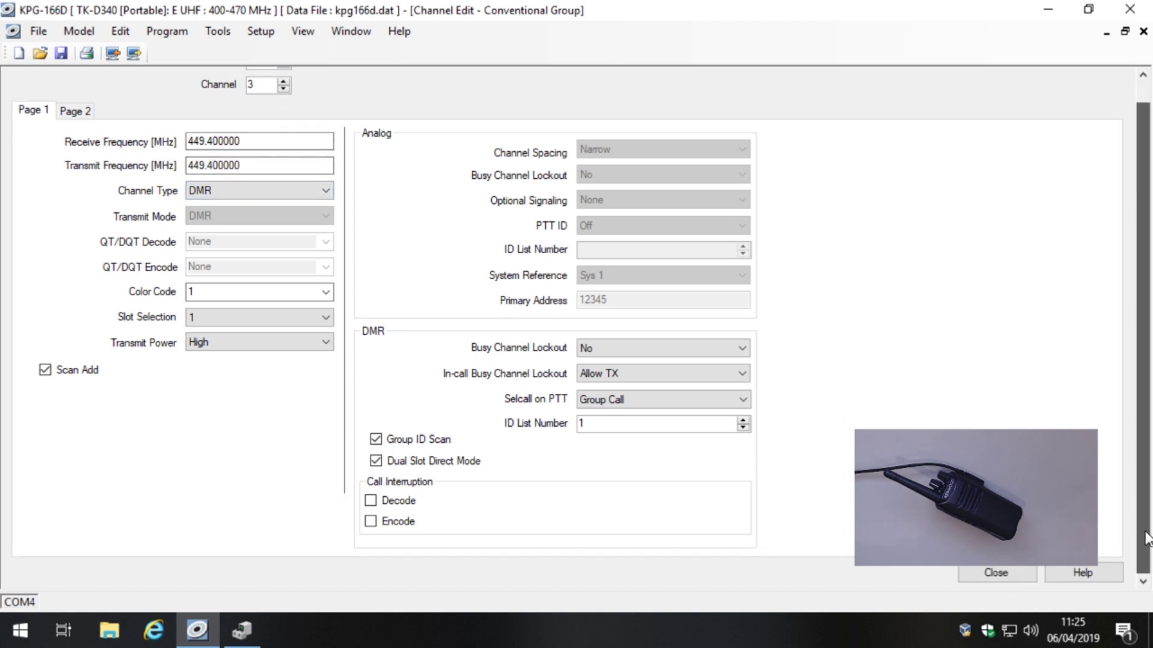
click(993, 571)
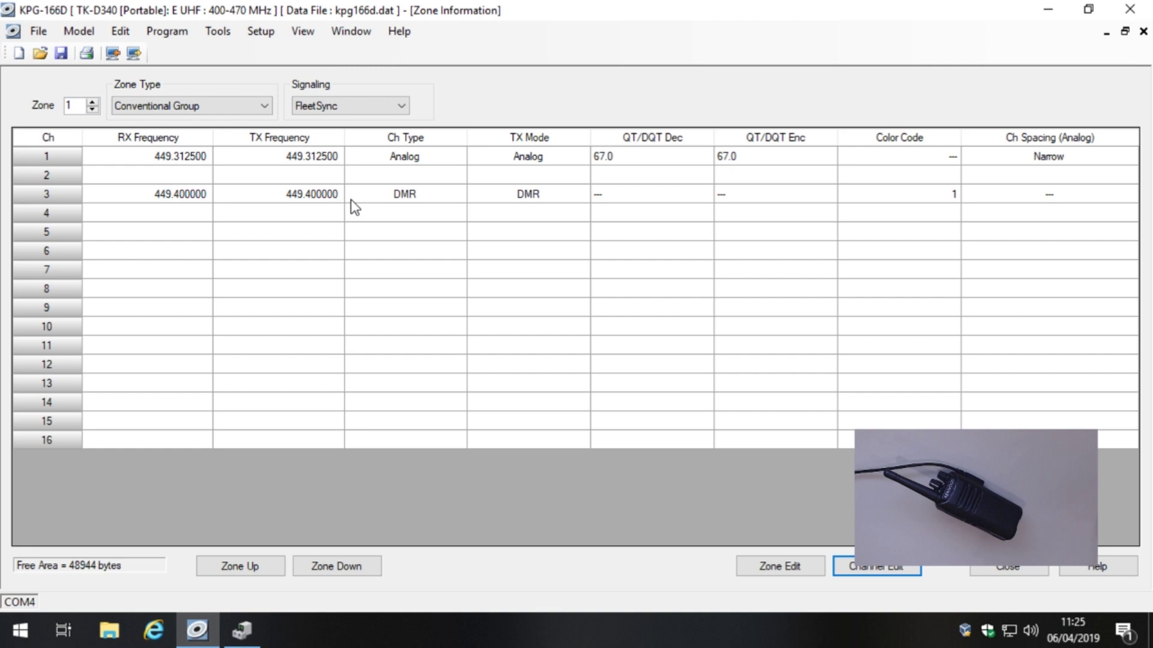
Inspect the available Signaling options for Zone 1, keeping FleetSync selected
click(373, 103)
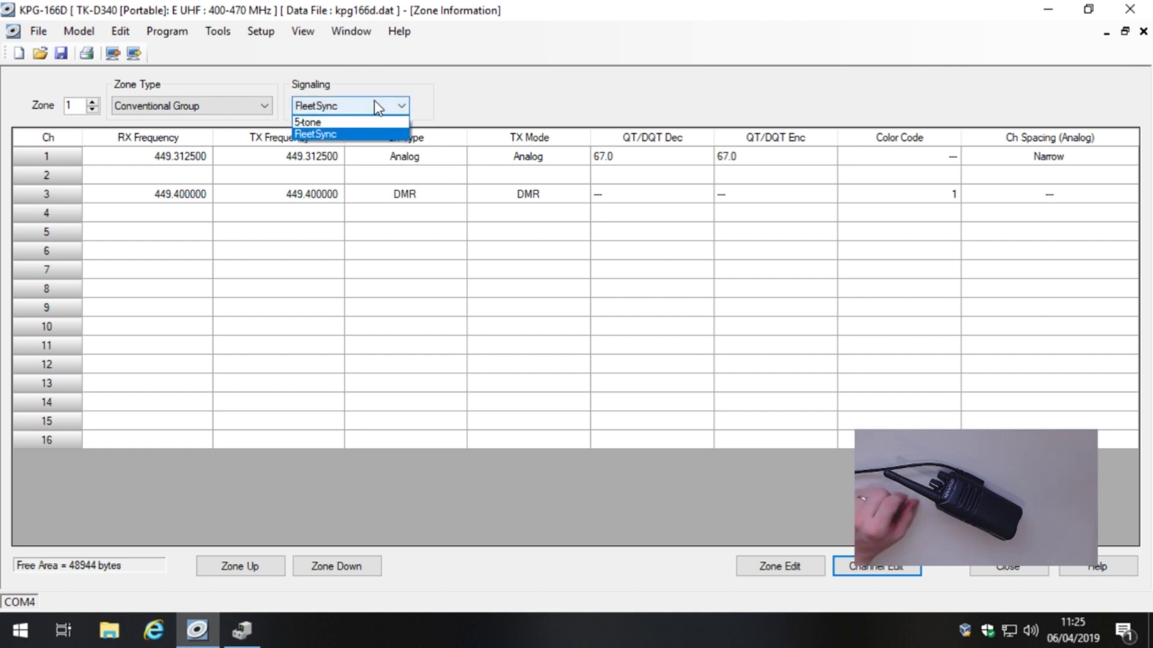
click(355, 134)
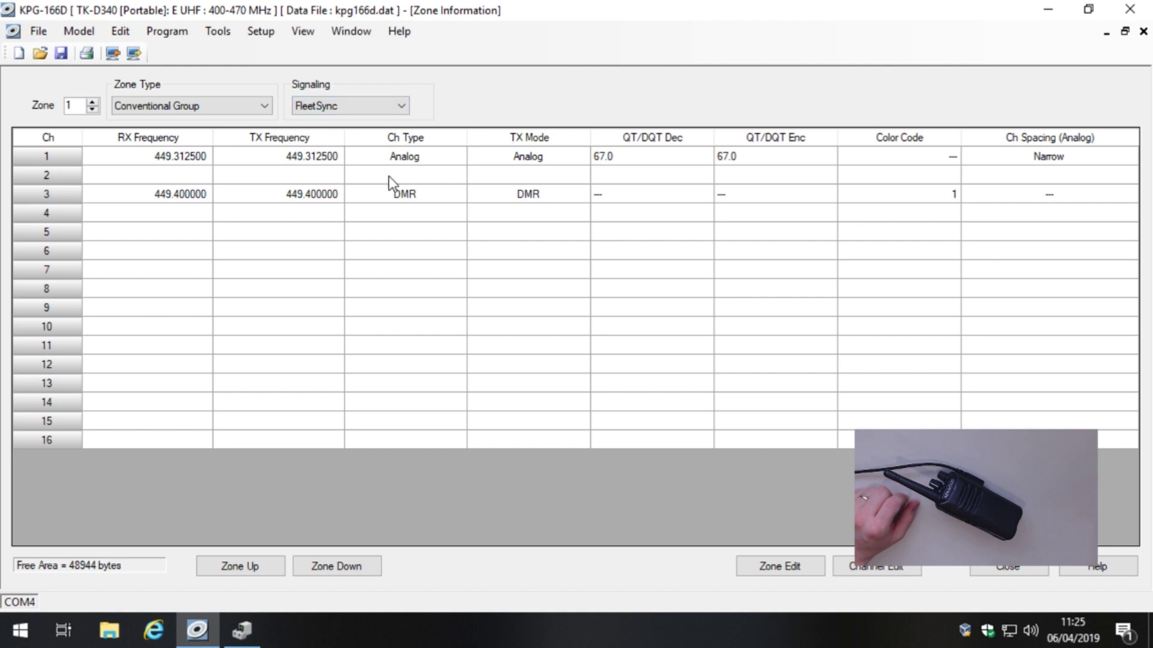
click(362, 105)
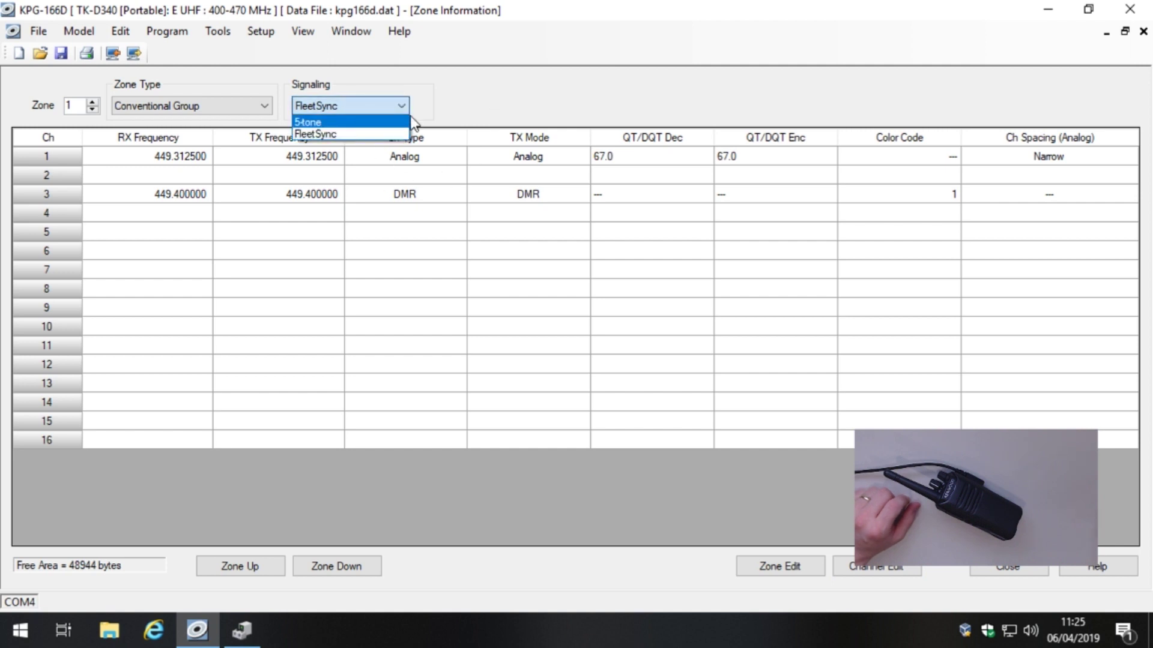
click(357, 133)
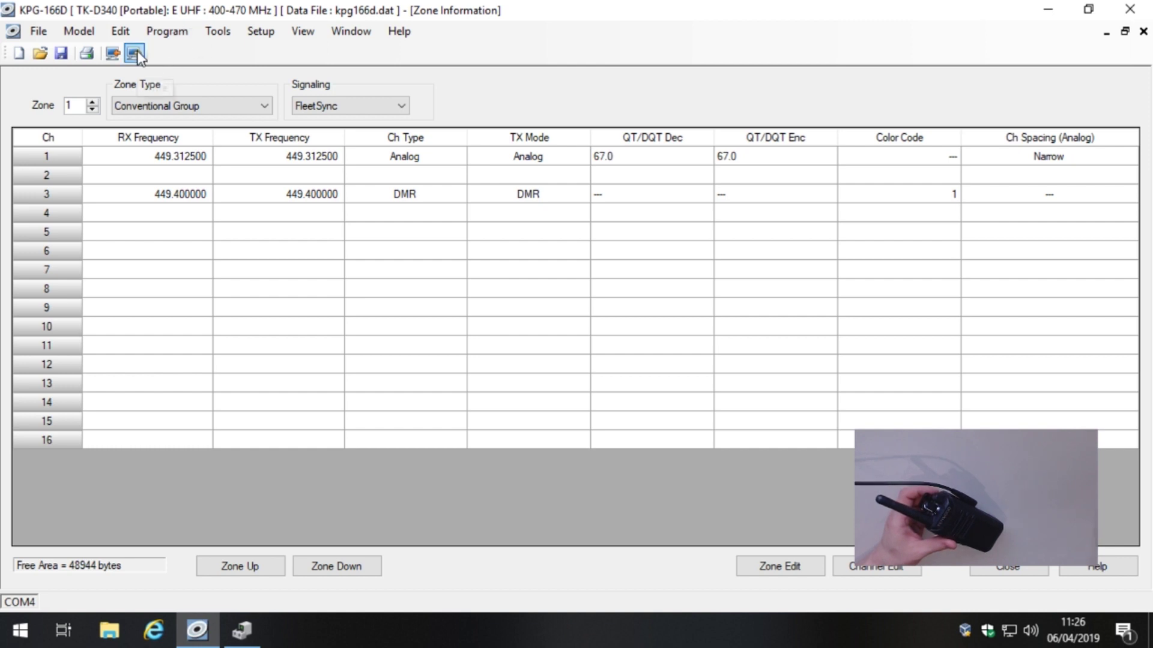
Write the data to the transceiver with Consecutive Write and DMR Conventional Increment enabled, using own Unit ID 1
click(154, 38)
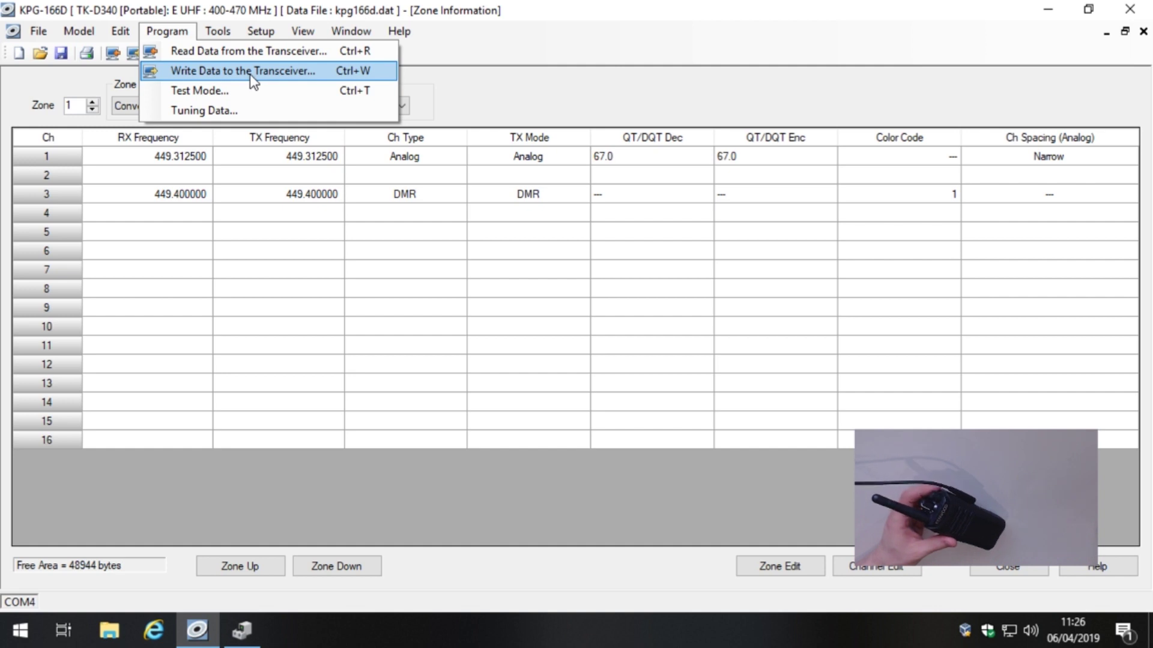
click(559, 42)
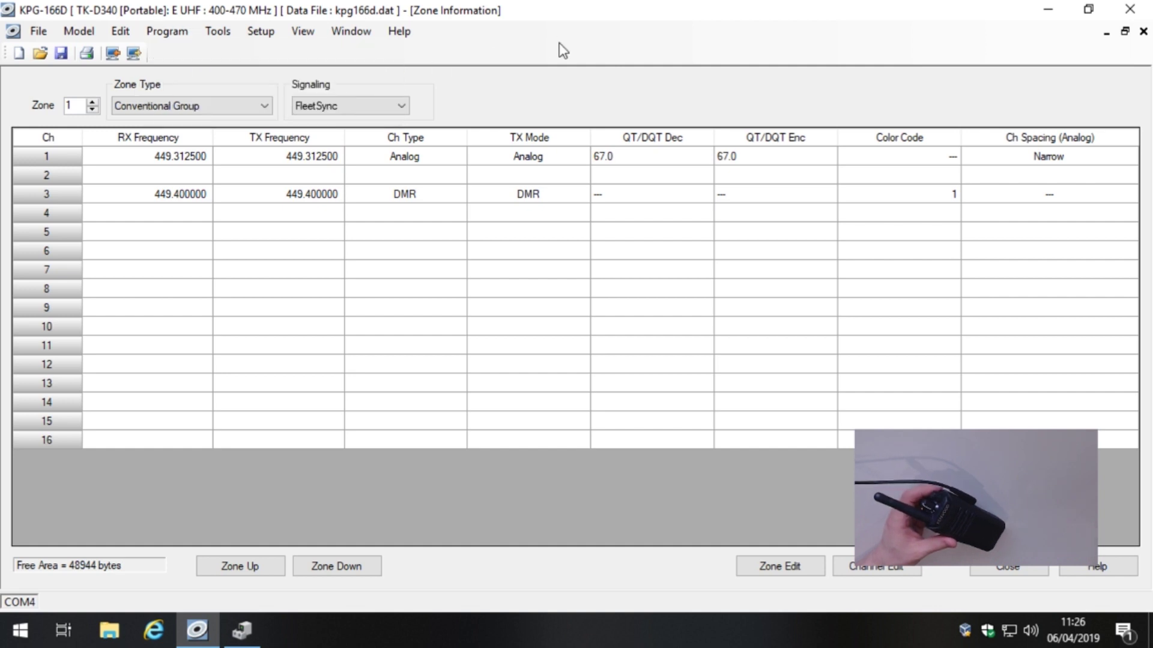
click(134, 54)
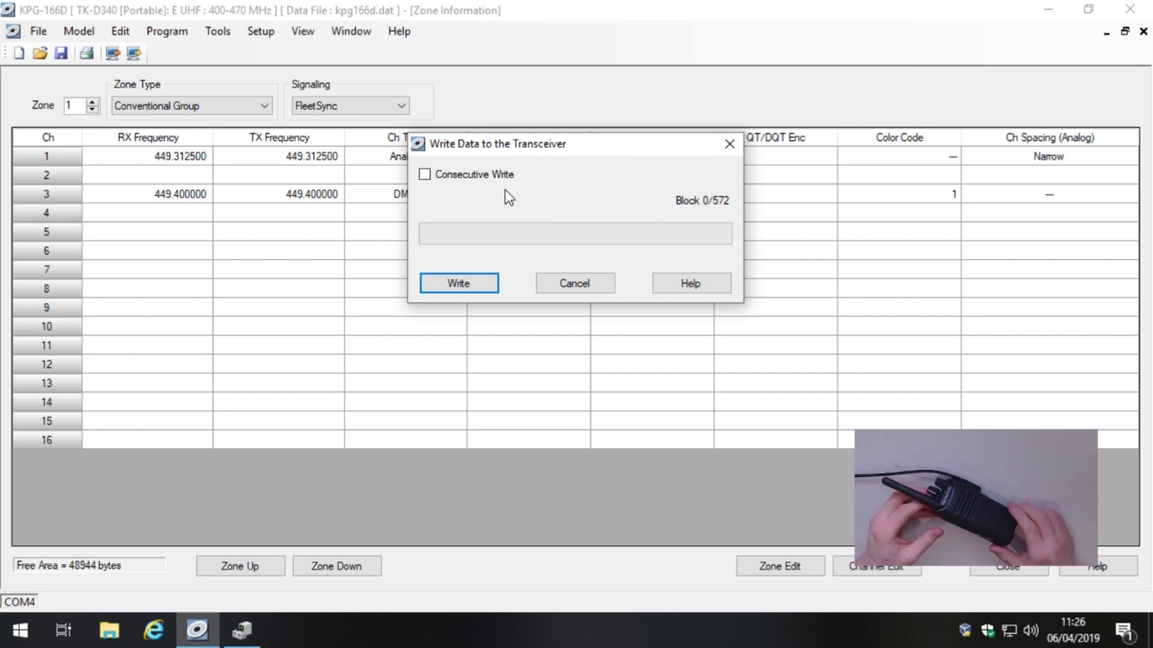
click(469, 176)
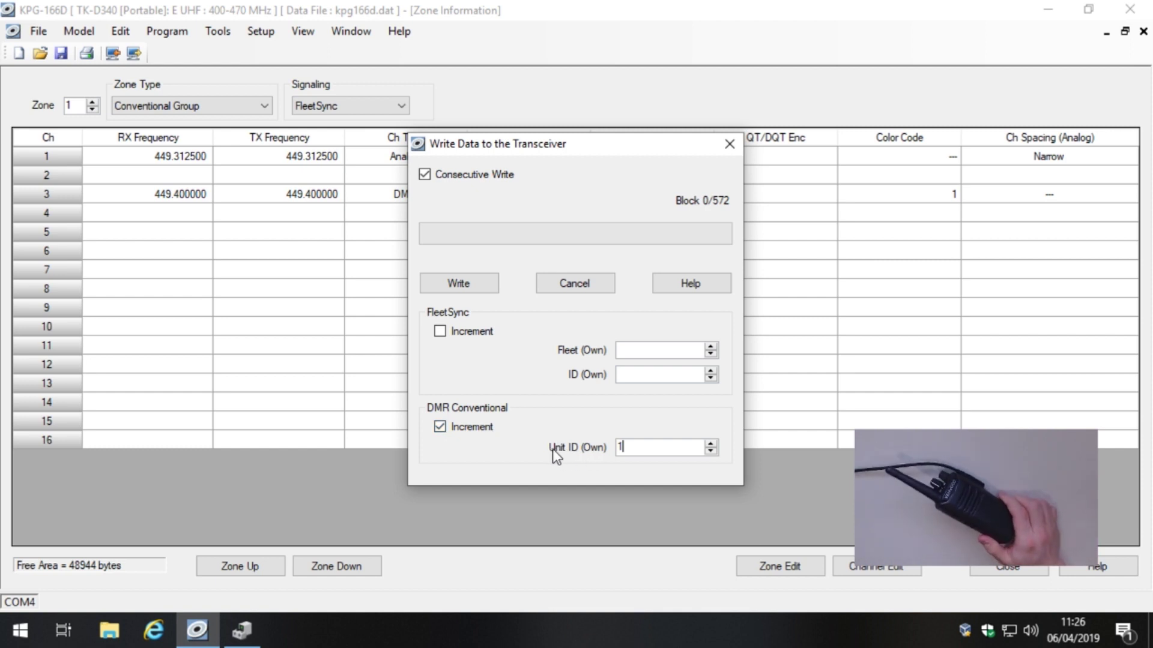
click(460, 286)
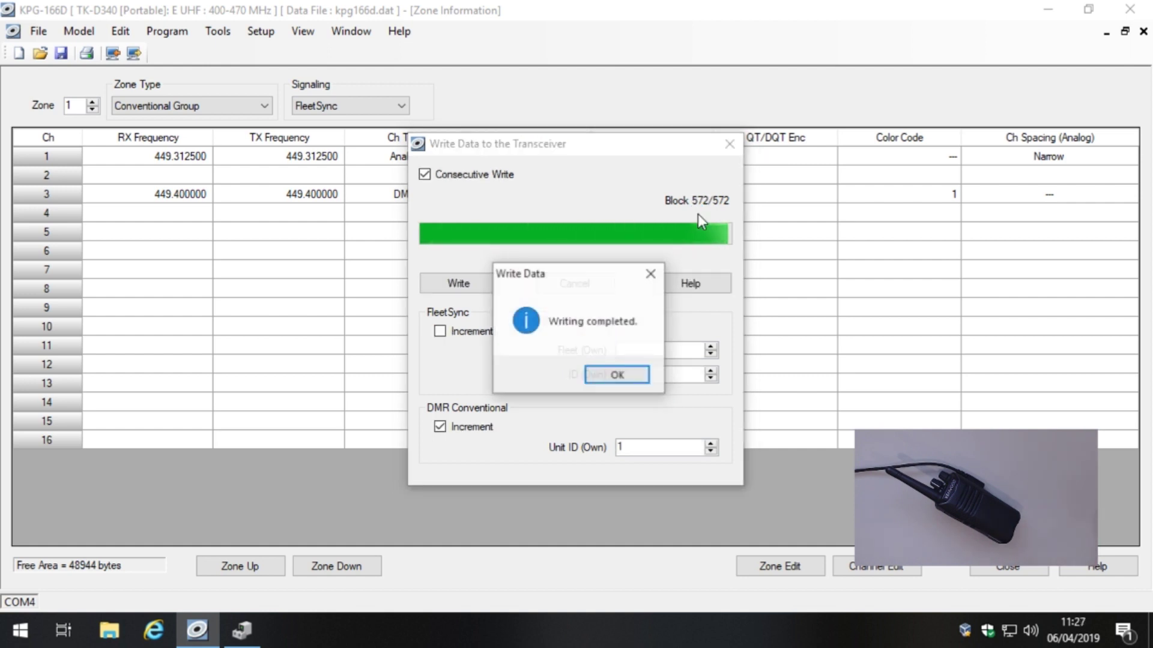
click(632, 377)
Write the data to the transceiver again with own Unit ID 2, and close the write dialog
double_click(647, 445)
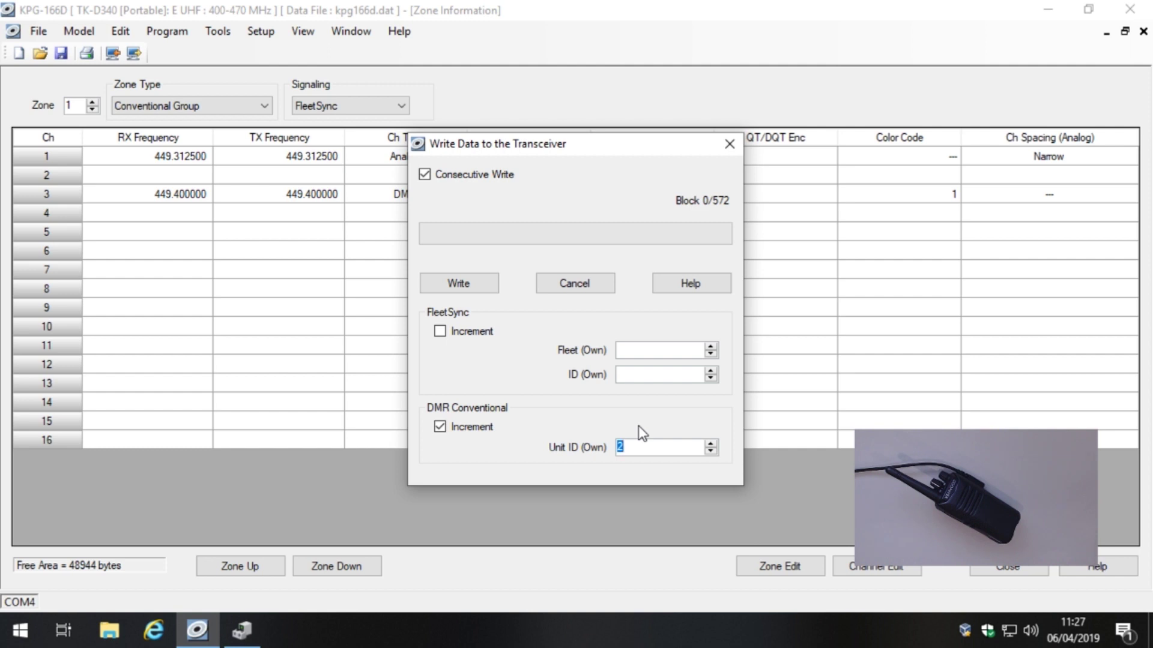
click(471, 282)
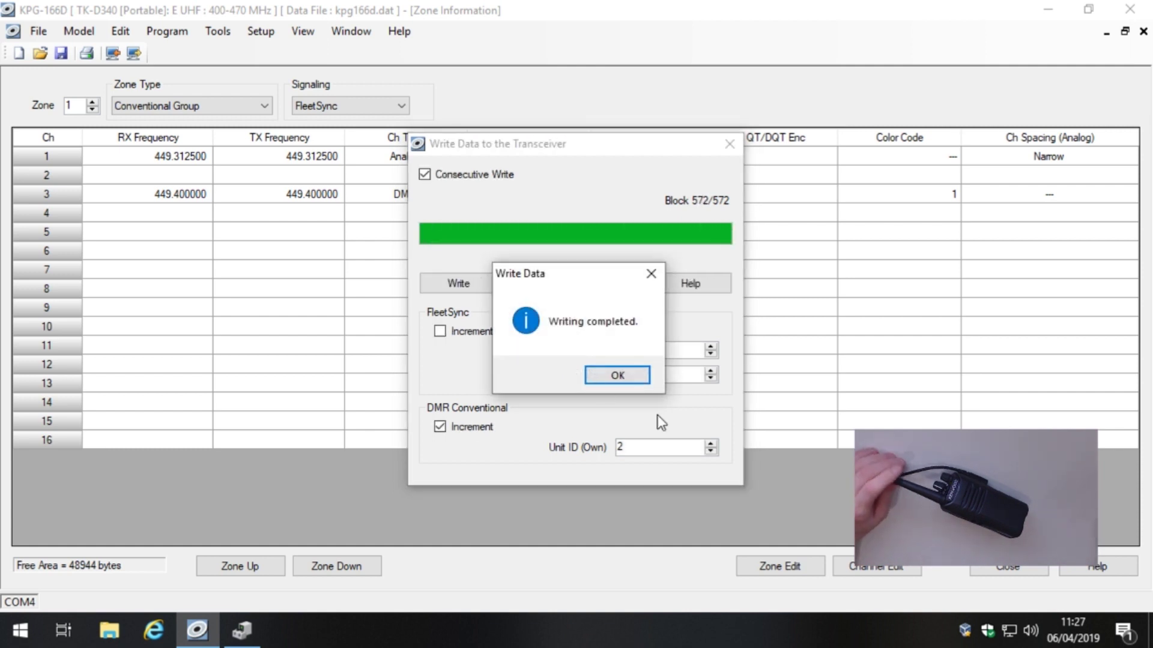
click(633, 382)
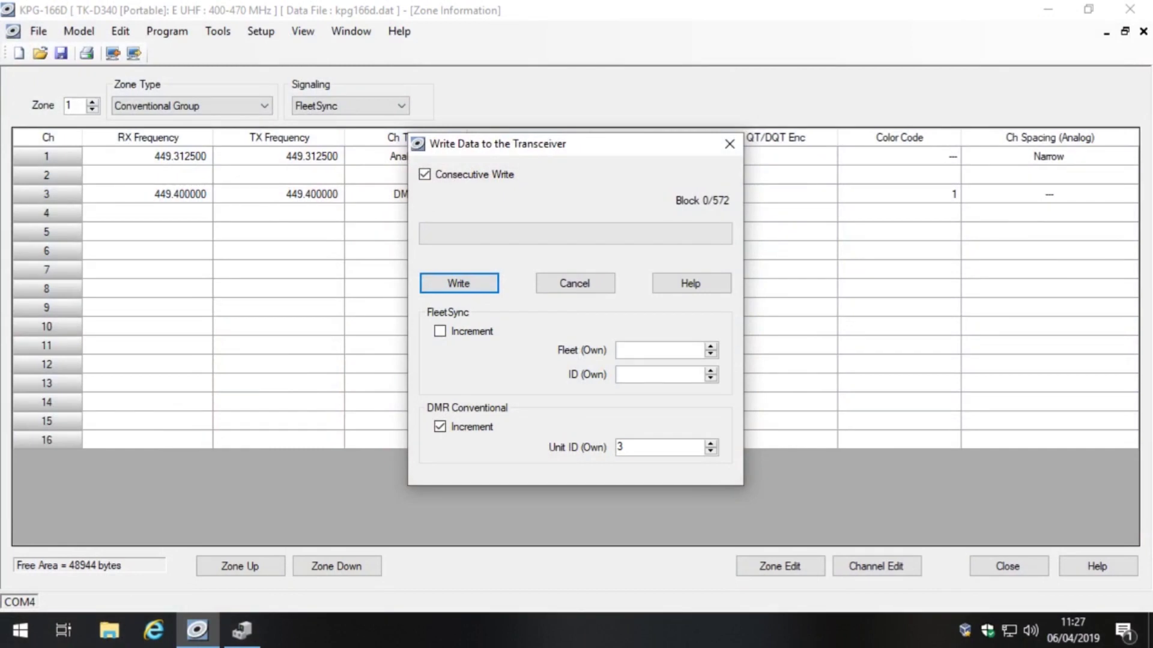
click(606, 287)
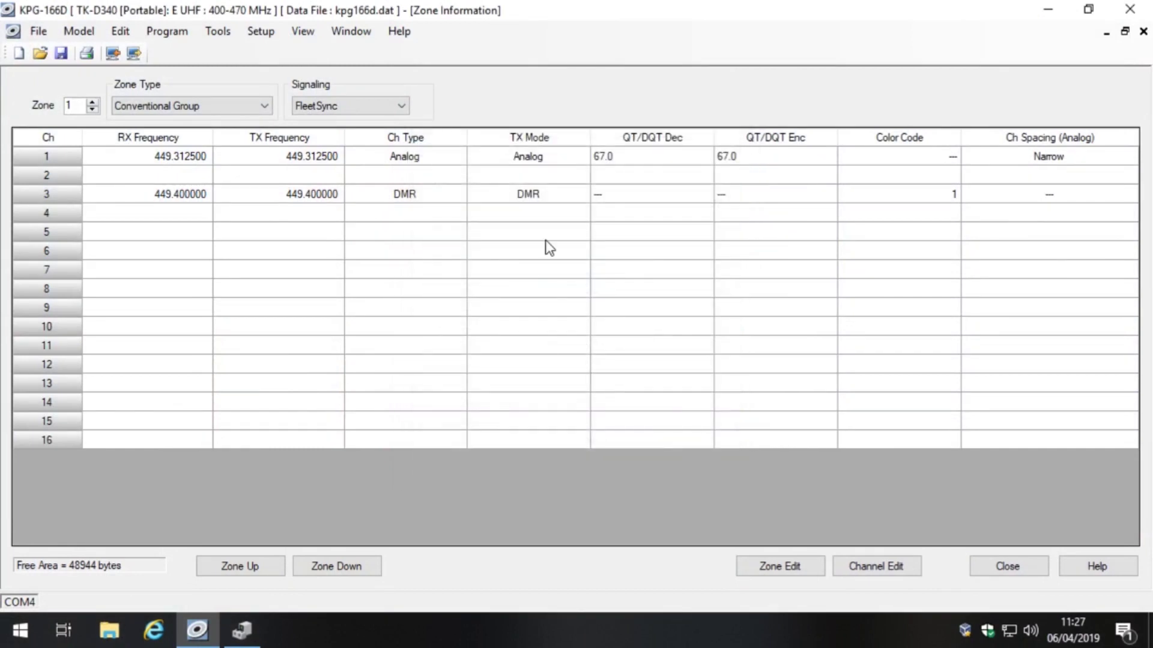